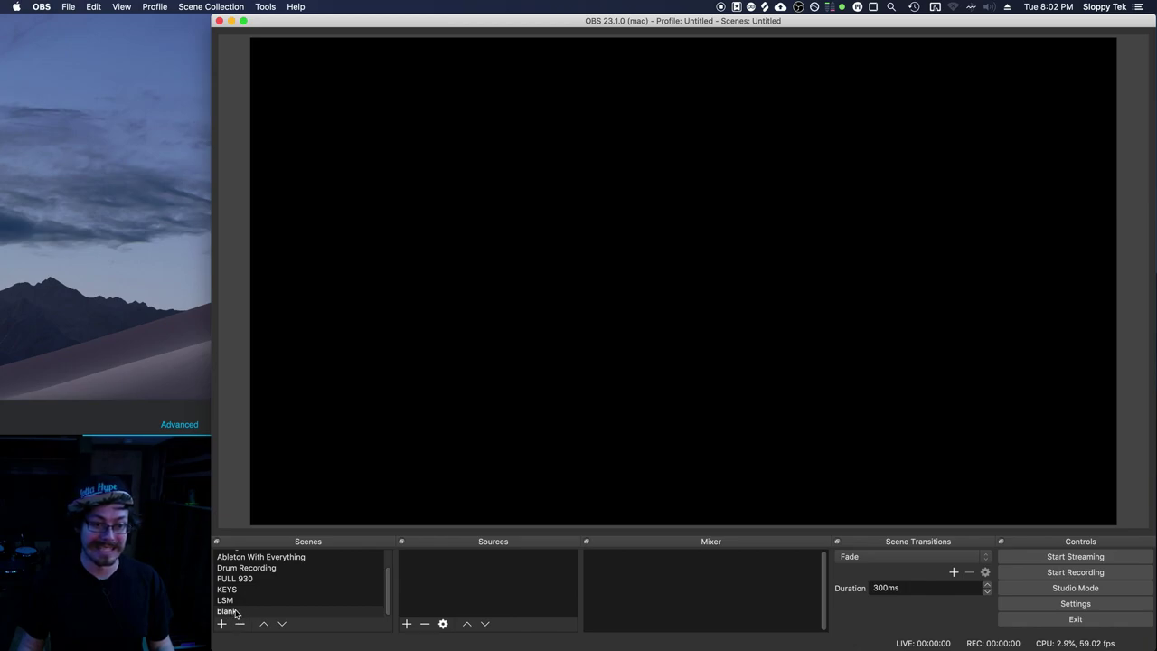
# Step: Create an empty scene named 'Drums' and start adding a source to it
pyautogui.click(234, 612)
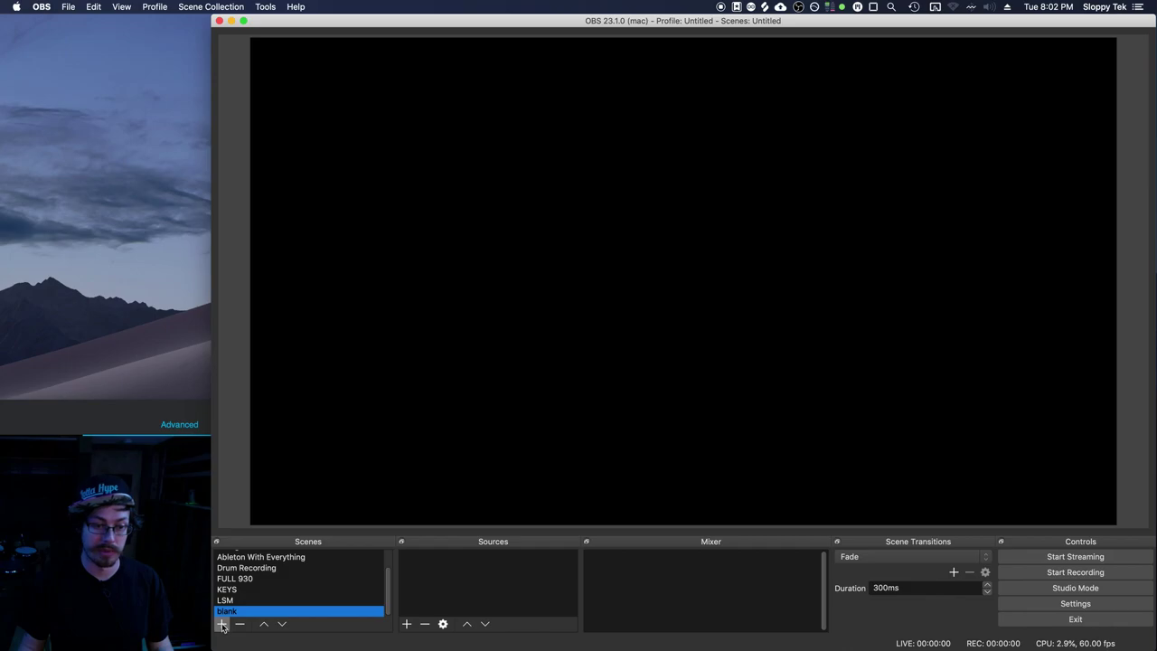
pyautogui.click(222, 624)
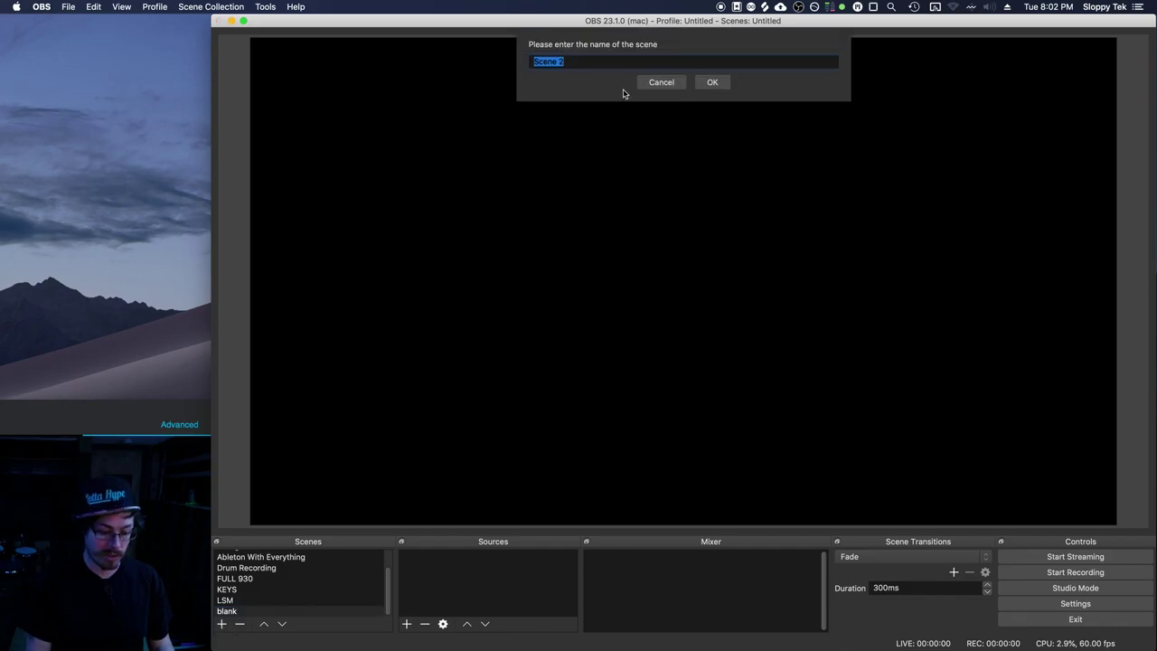
pyautogui.write('Drums')
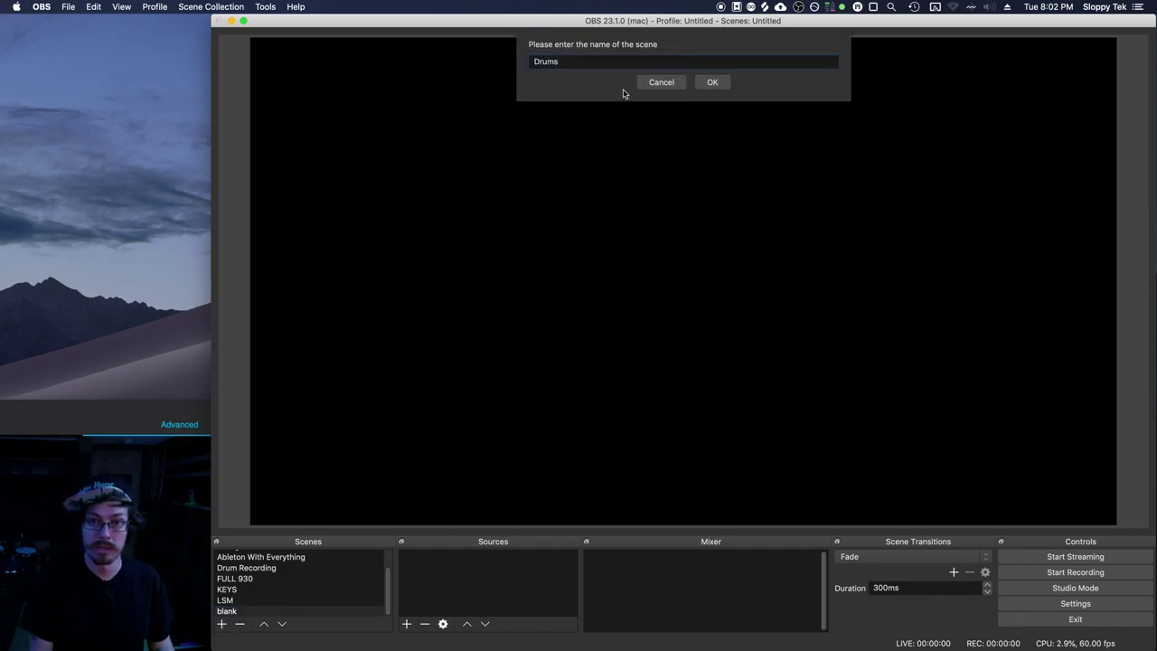
pyautogui.press('Return')
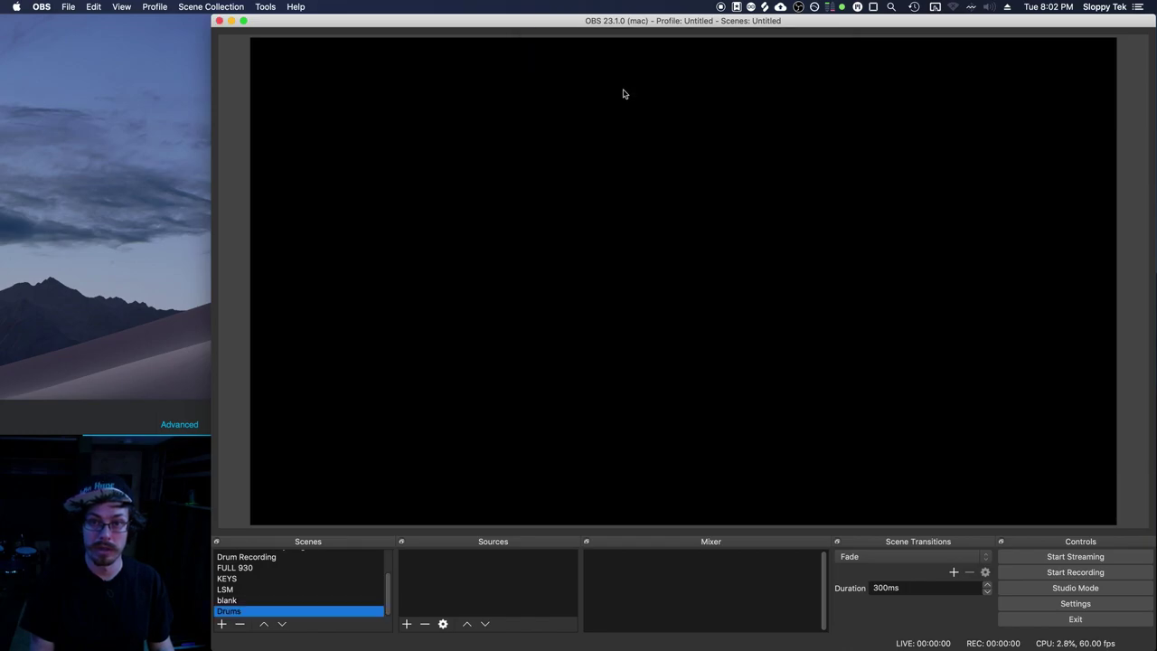
pyautogui.click(406, 625)
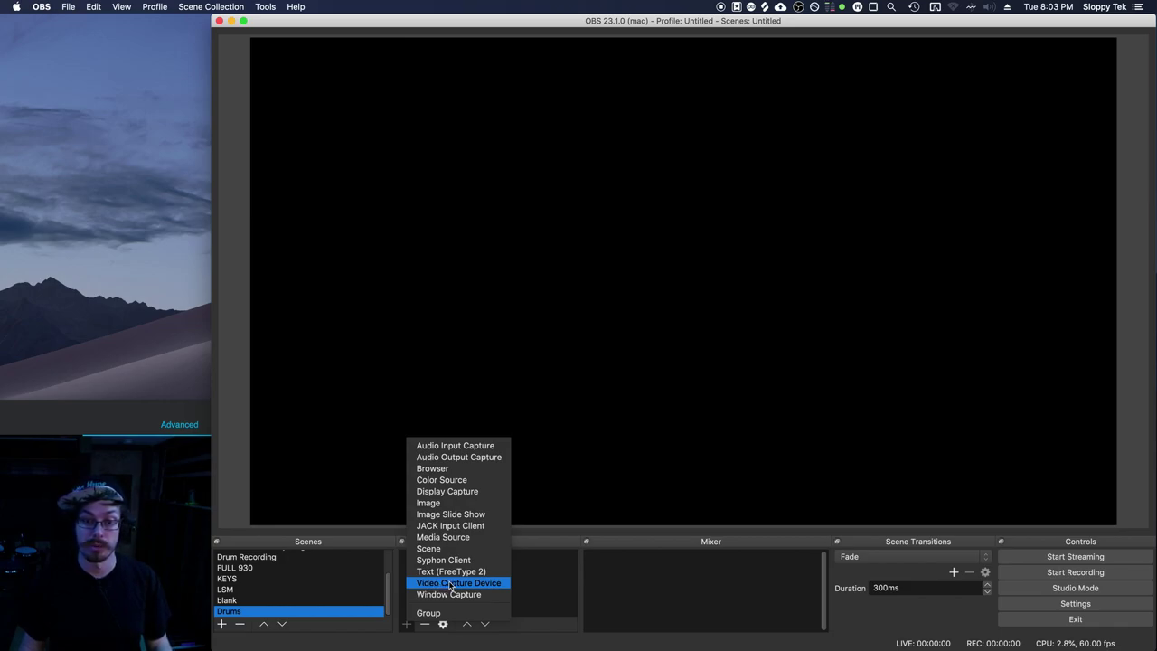
# Step: Add a video capture source 'Drum Main Cam' using the AV.io HDMI Video device
pyautogui.click(452, 583)
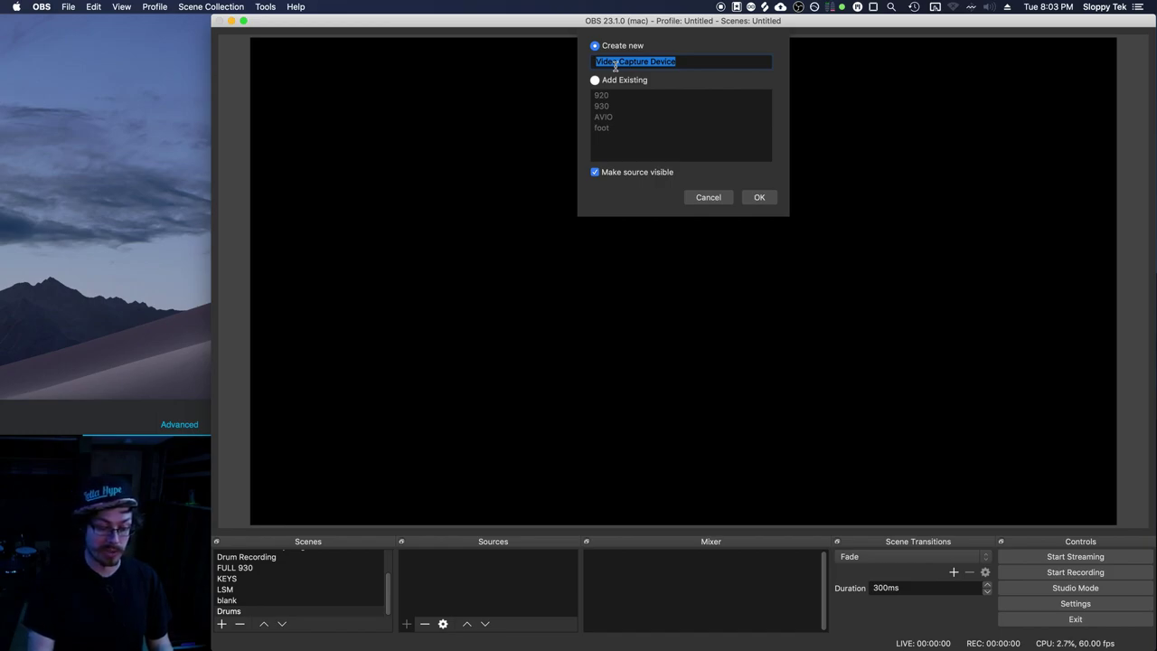
pyautogui.write('Drum Main')
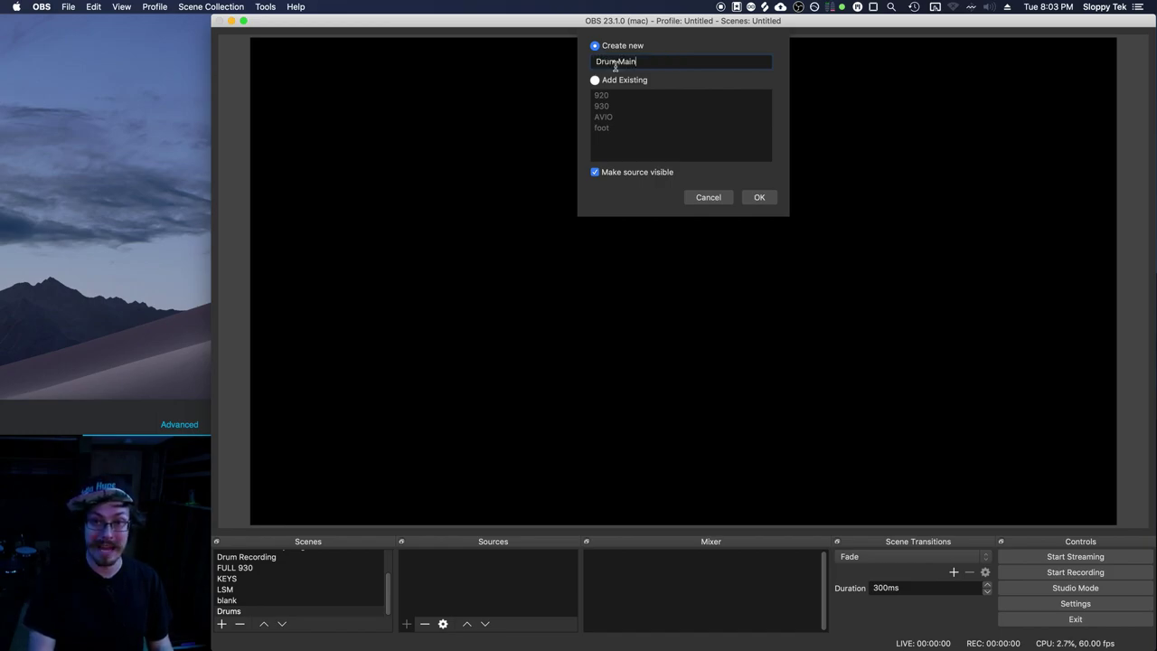
pyautogui.write(' Cam')
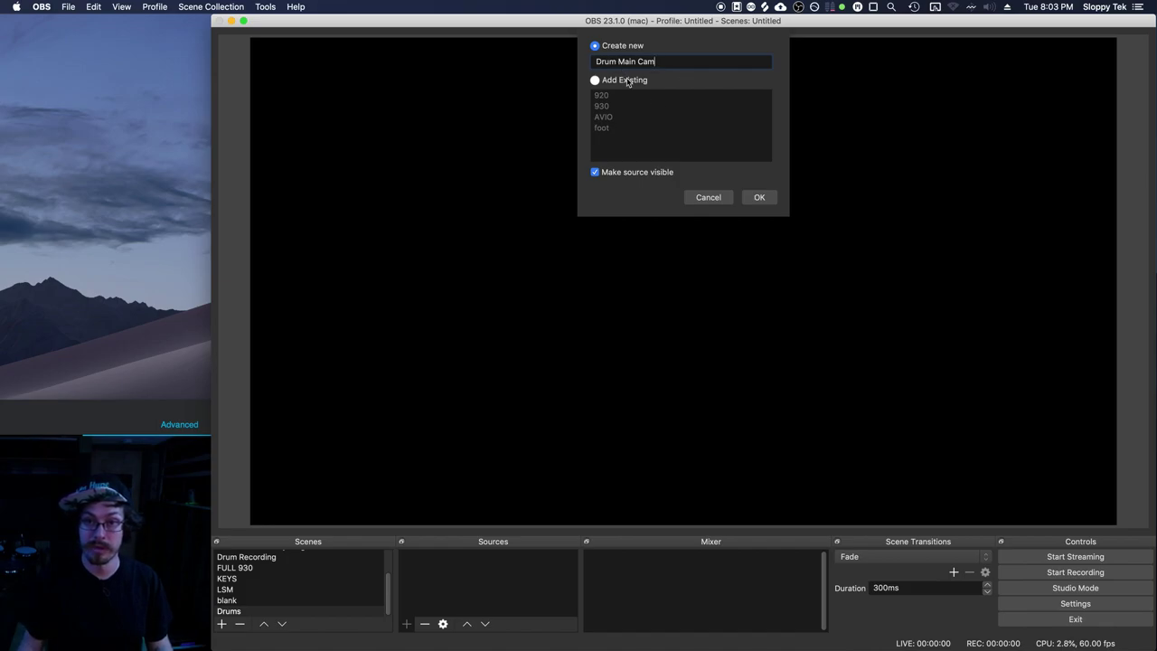
pyautogui.click(762, 198)
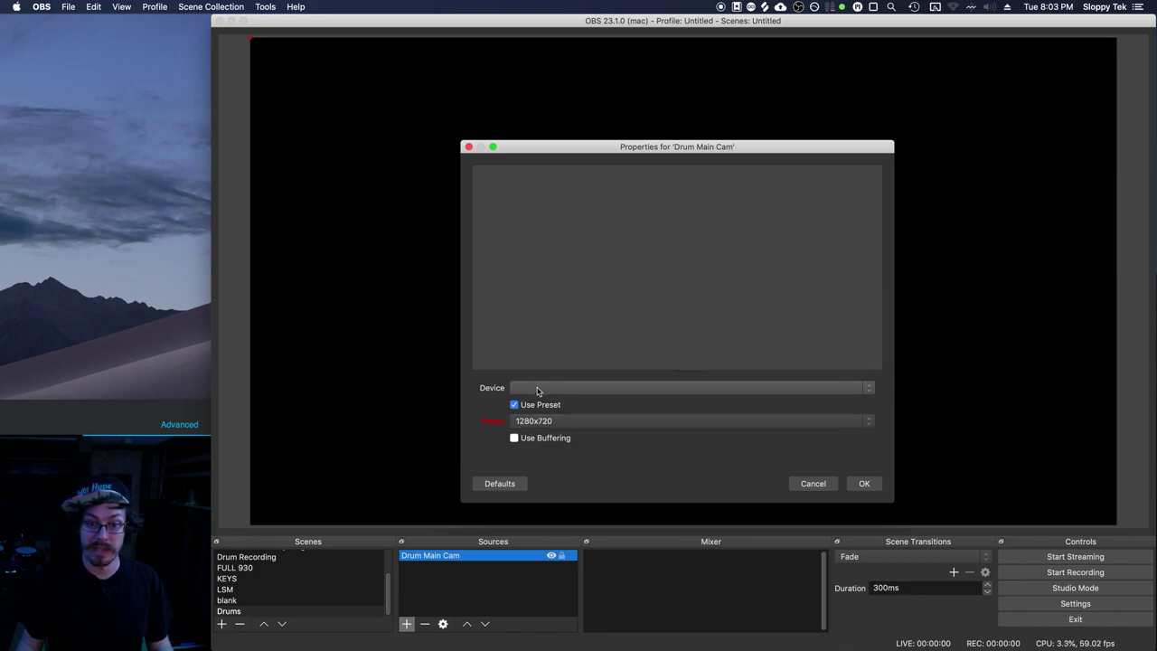
pyautogui.click(537, 389)
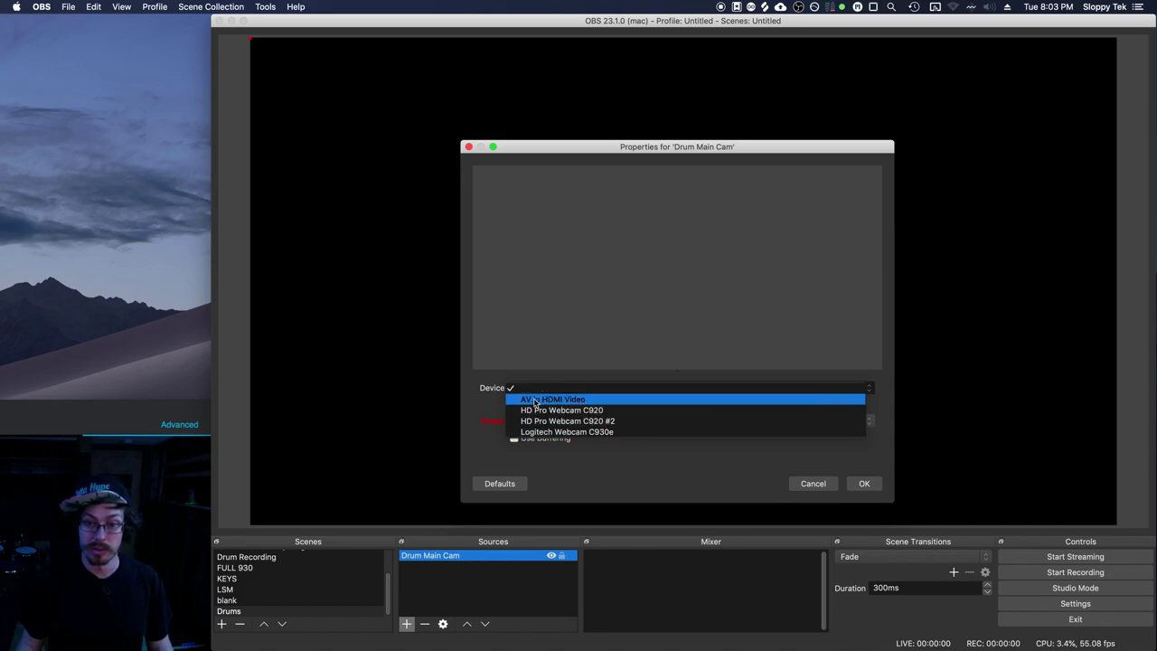
pyautogui.click(597, 400)
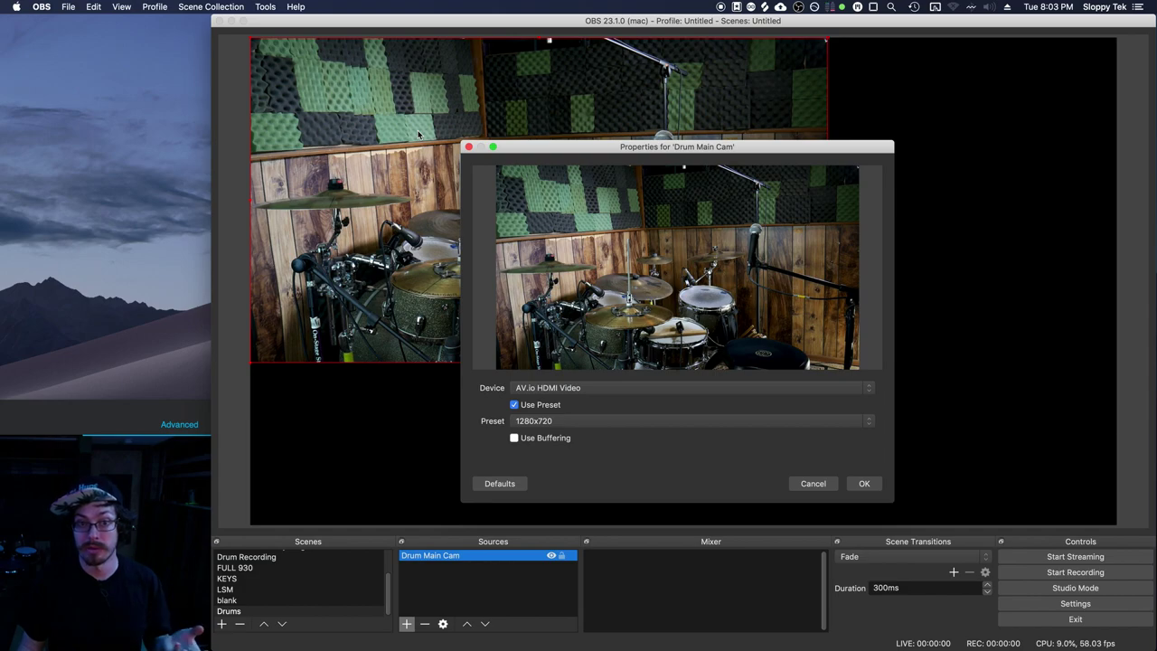
# Step: Close the camera properties and go to the Video page of Settings
pyautogui.click(860, 479)
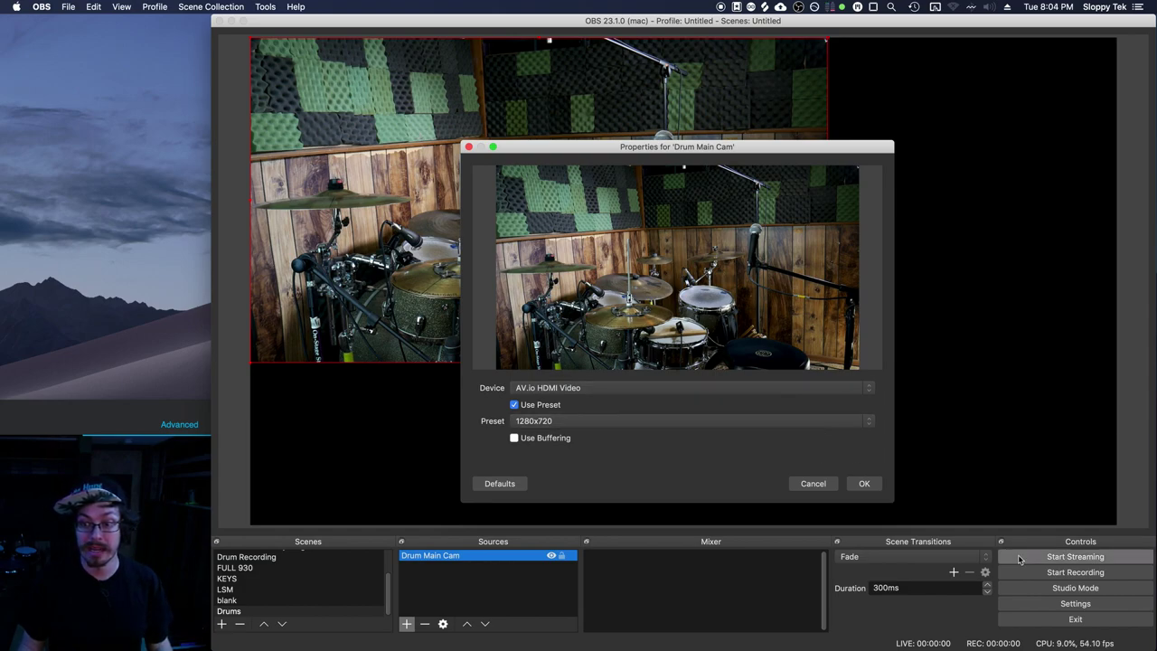
pyautogui.click(1074, 604)
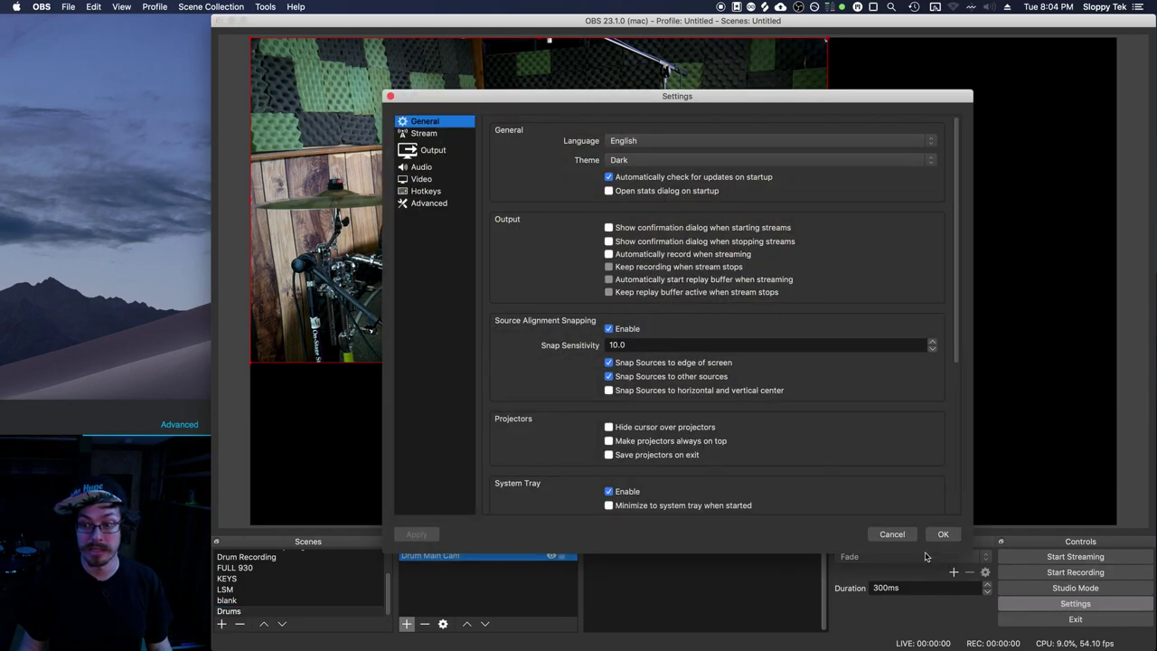
pyautogui.click(422, 179)
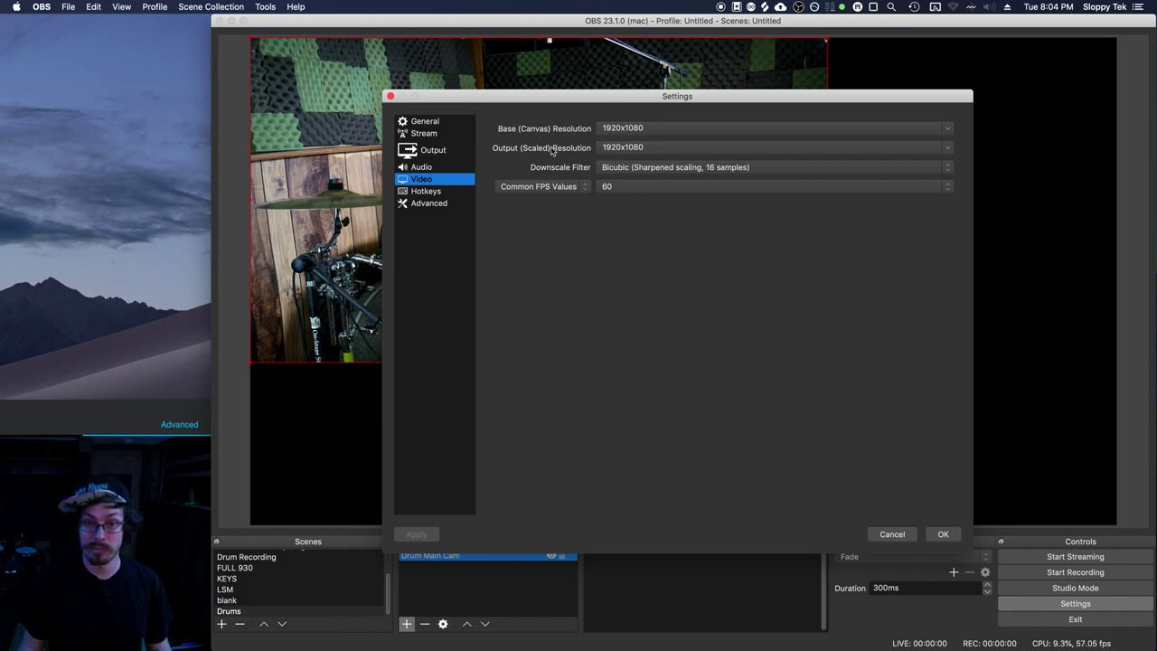
# Step: Keep output and base resolutions at 1920x1080 and the frame rate at 60 fps
pyautogui.click(627, 148)
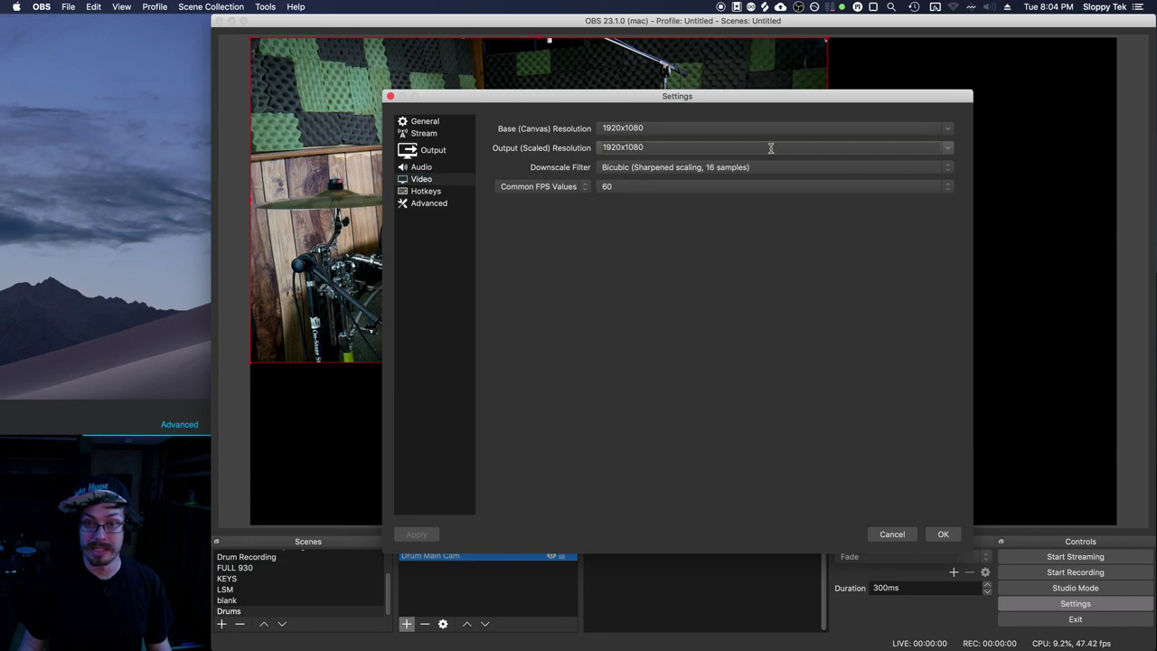
pyautogui.click(945, 148)
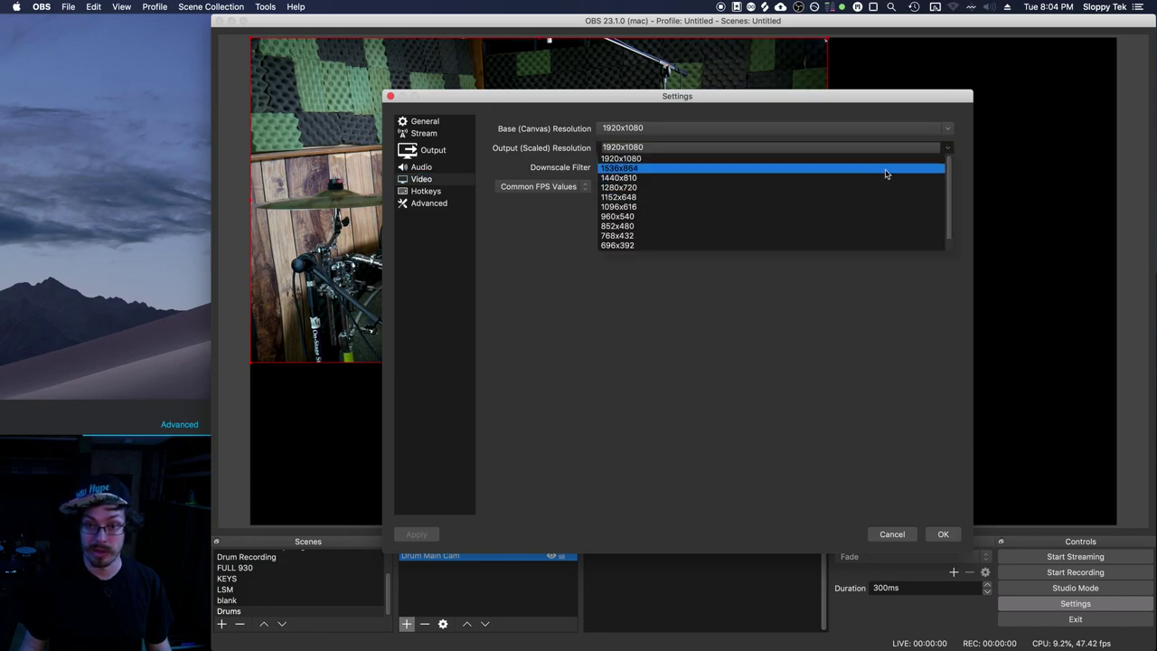
pyautogui.click(811, 145)
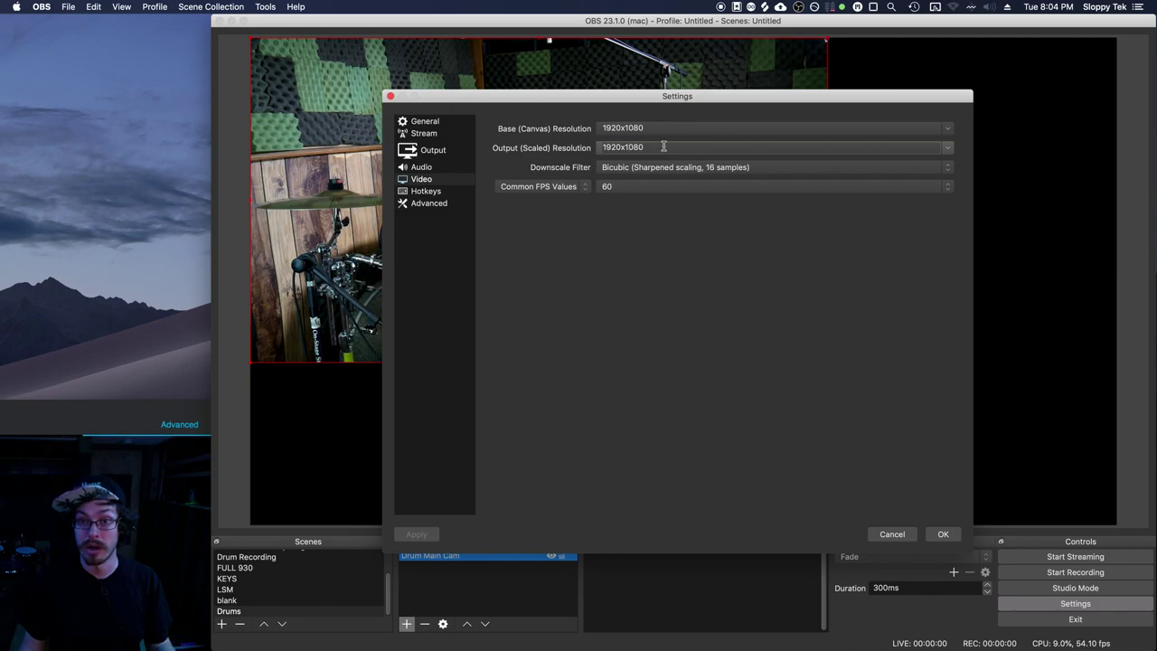
pyautogui.click(949, 131)
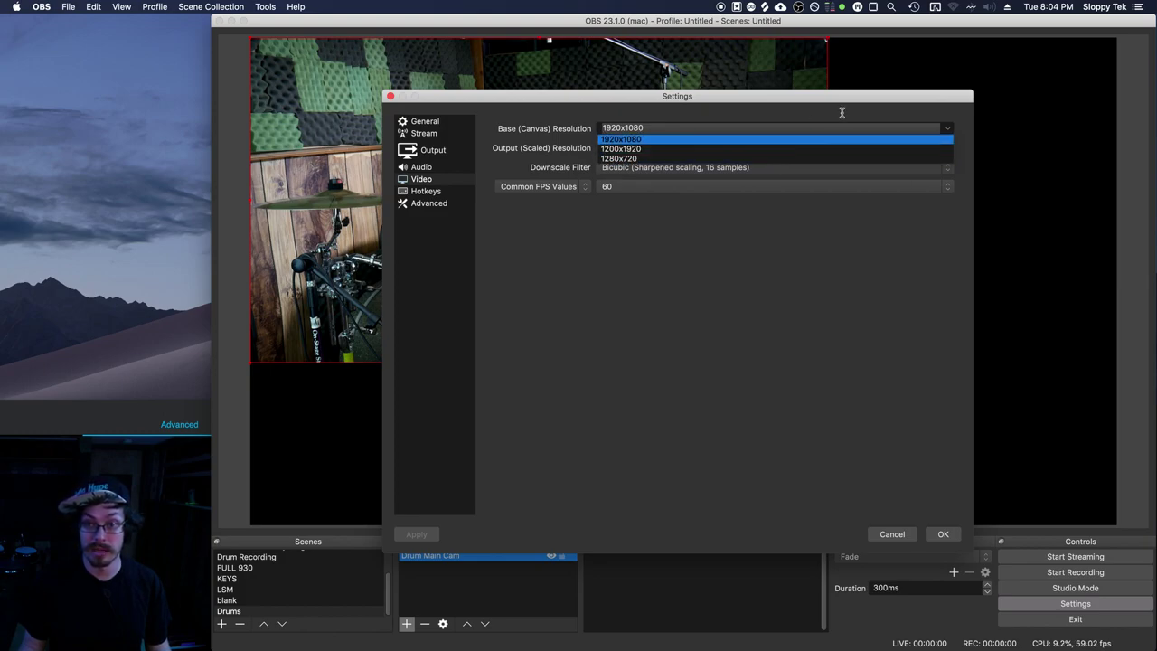
pyautogui.click(767, 125)
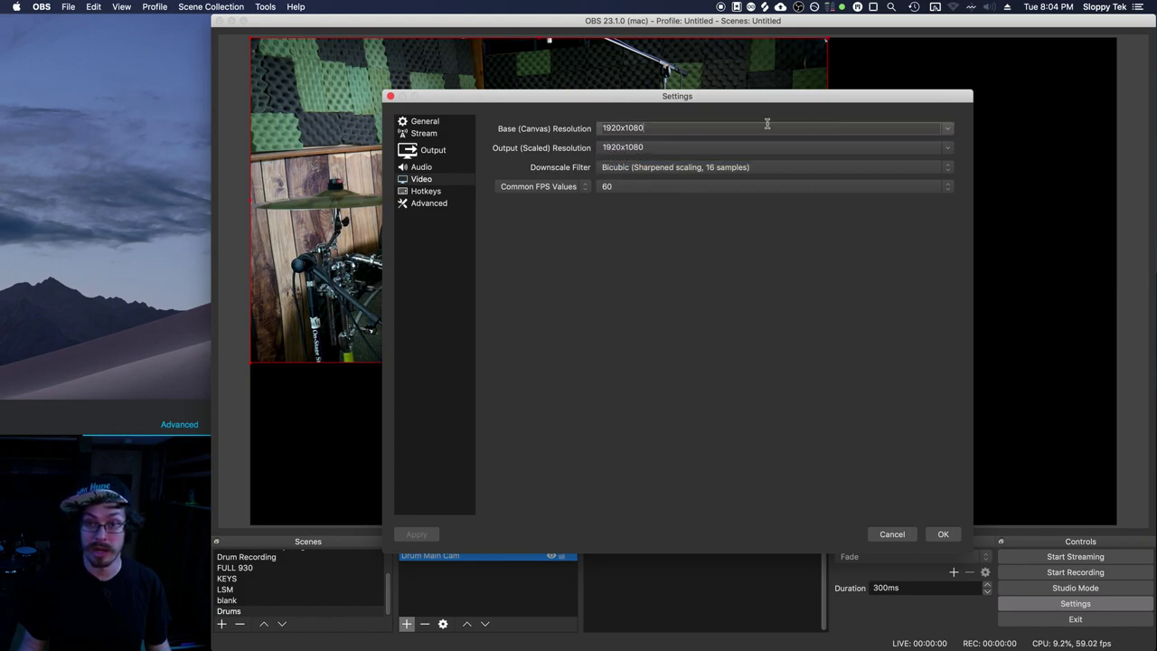
pyautogui.click(613, 192)
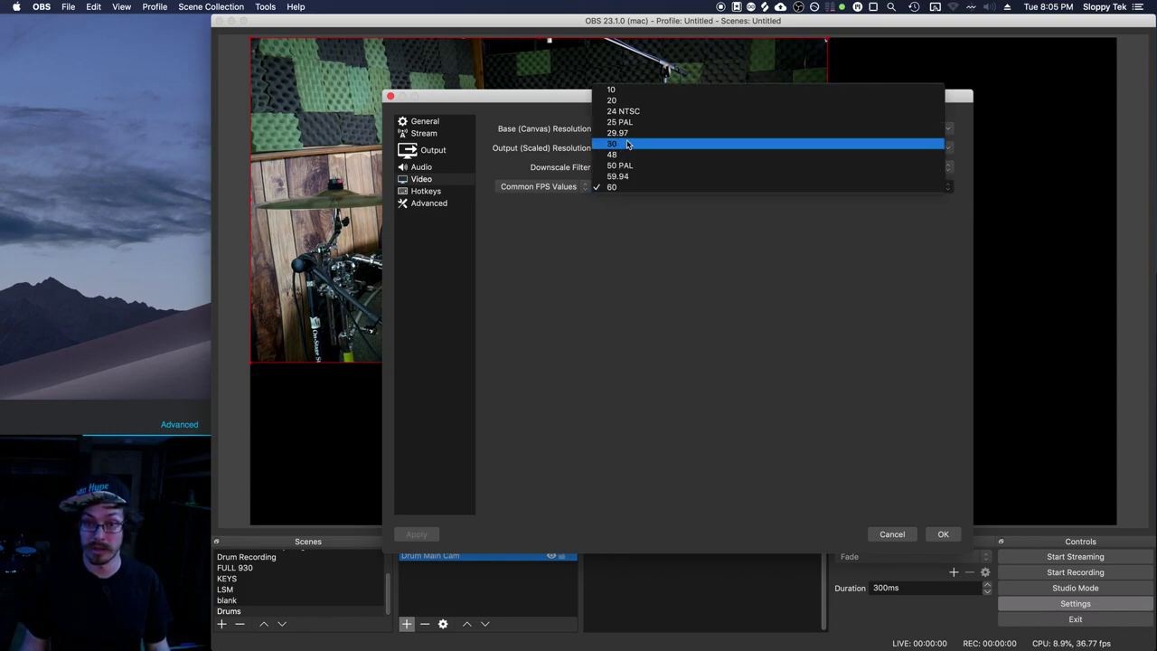
pyautogui.click(633, 227)
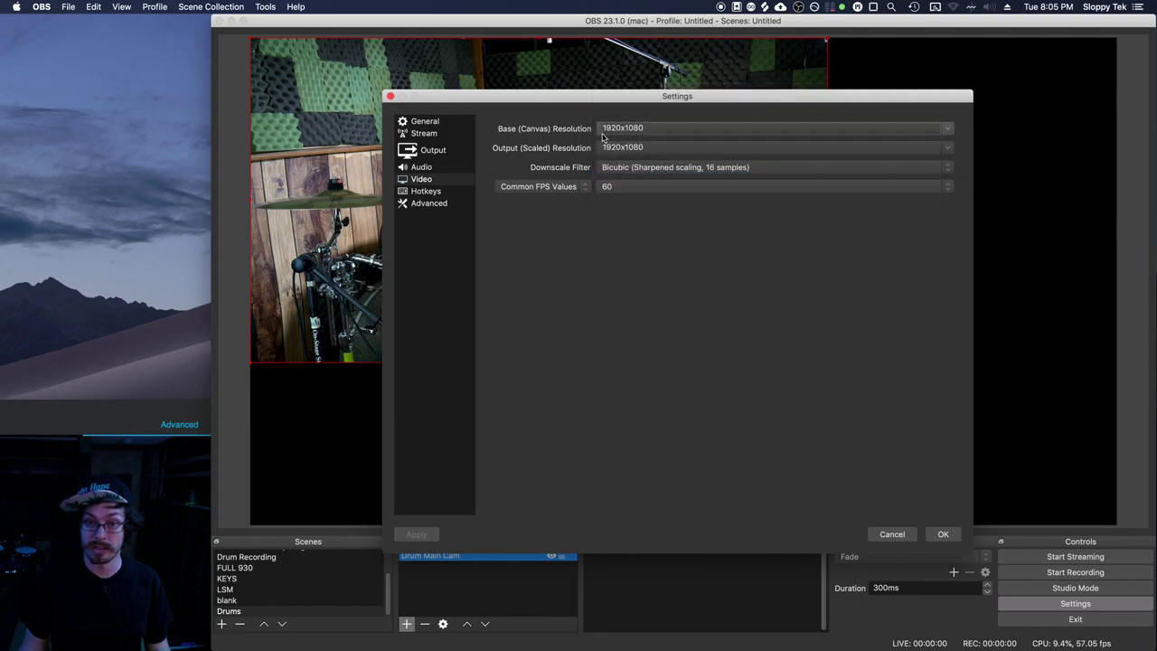
# Step: Close Settings without changes and reopen the Drum Main Cam properties
pyautogui.click(909, 535)
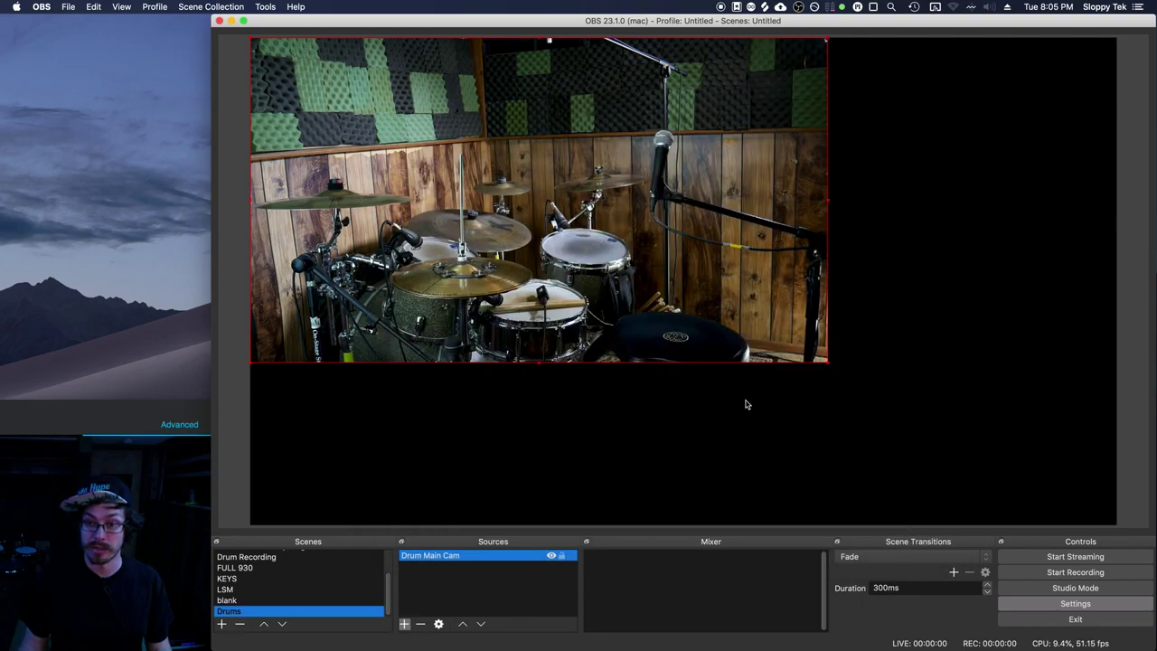
pyautogui.click(633, 260)
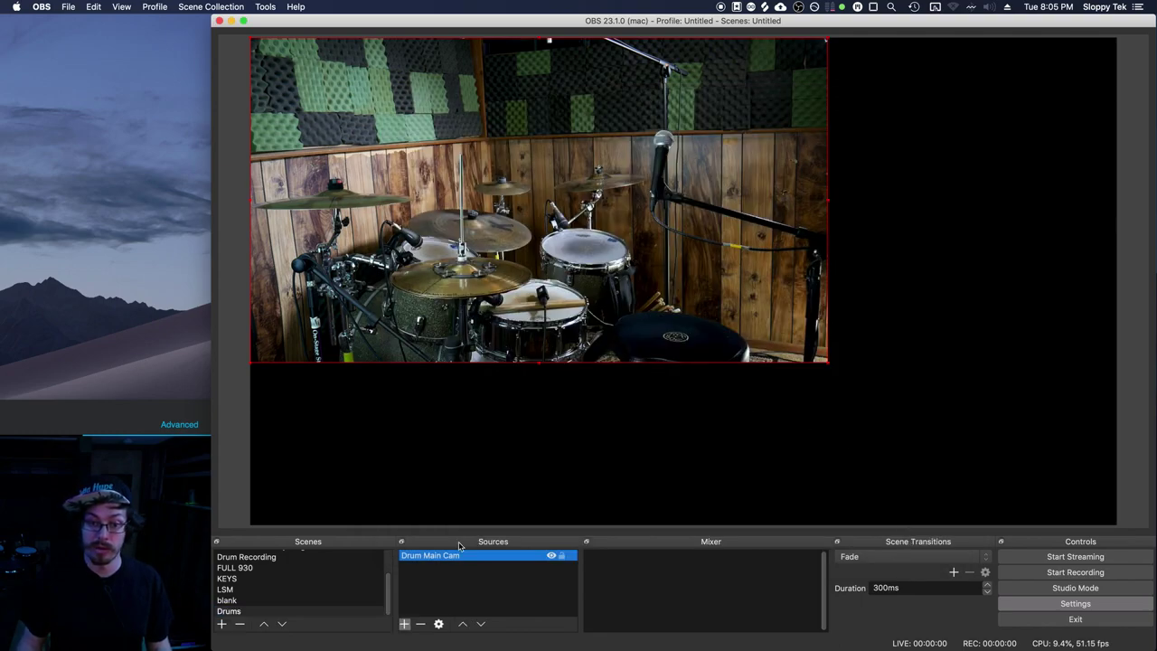
pyautogui.rightClick(432, 559)
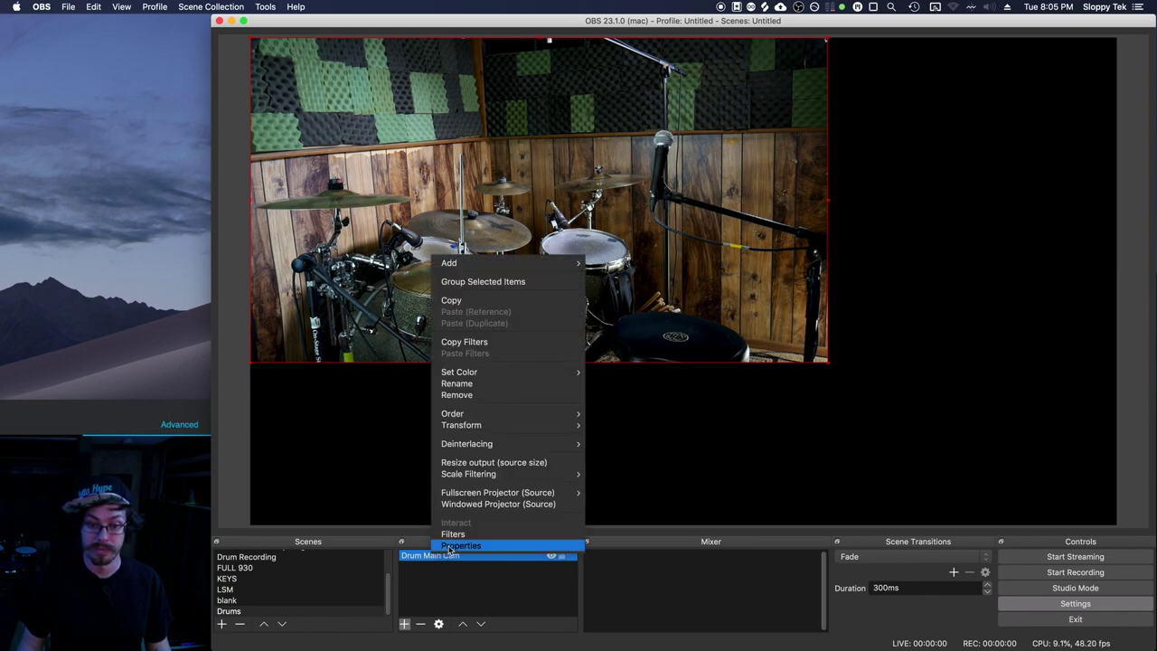
pyautogui.click(449, 546)
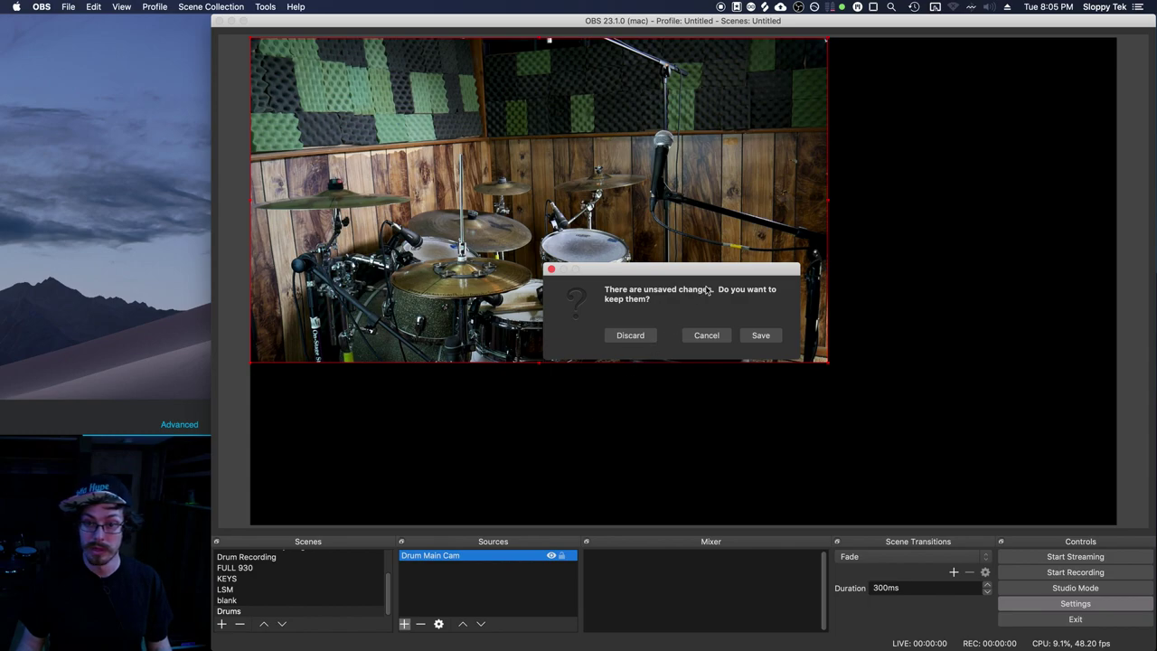
pyautogui.click(633, 336)
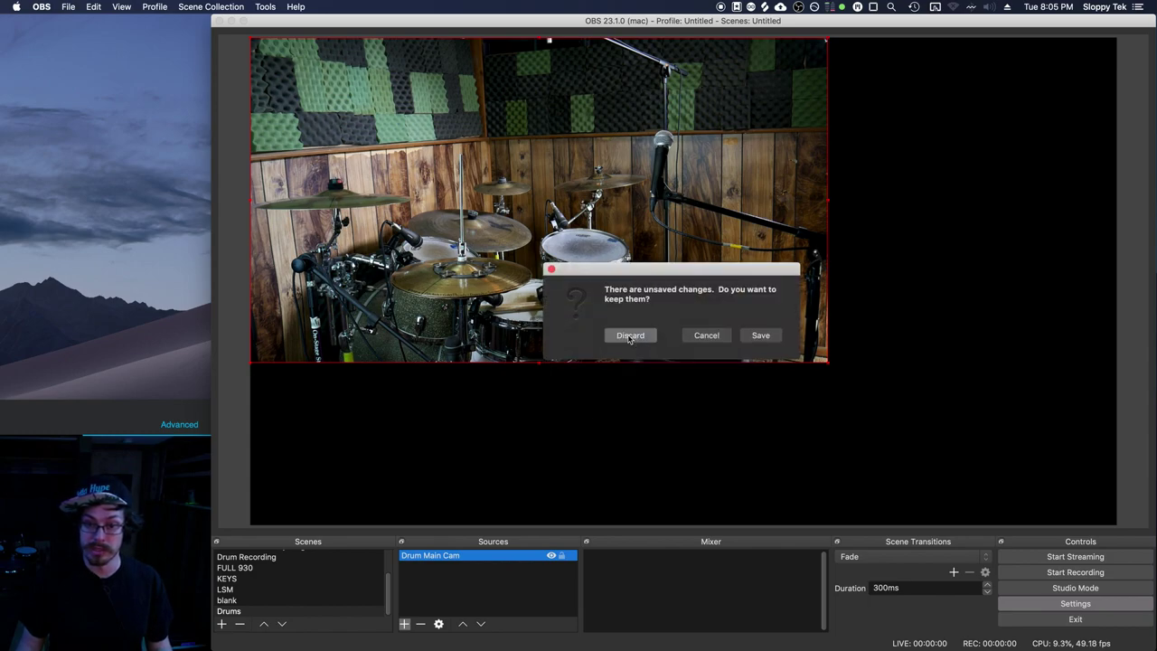
pyautogui.click(630, 336)
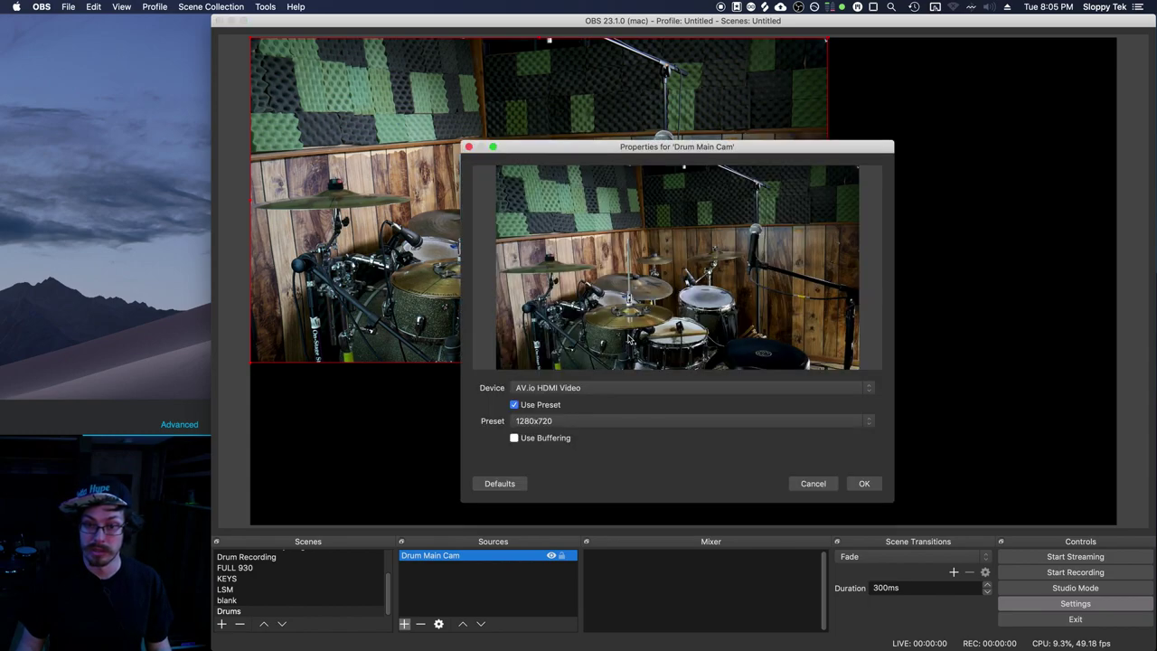
# Step: Turn off the preset and capture the main camera at 1920x1080, 60 fps
pyautogui.click(539, 421)
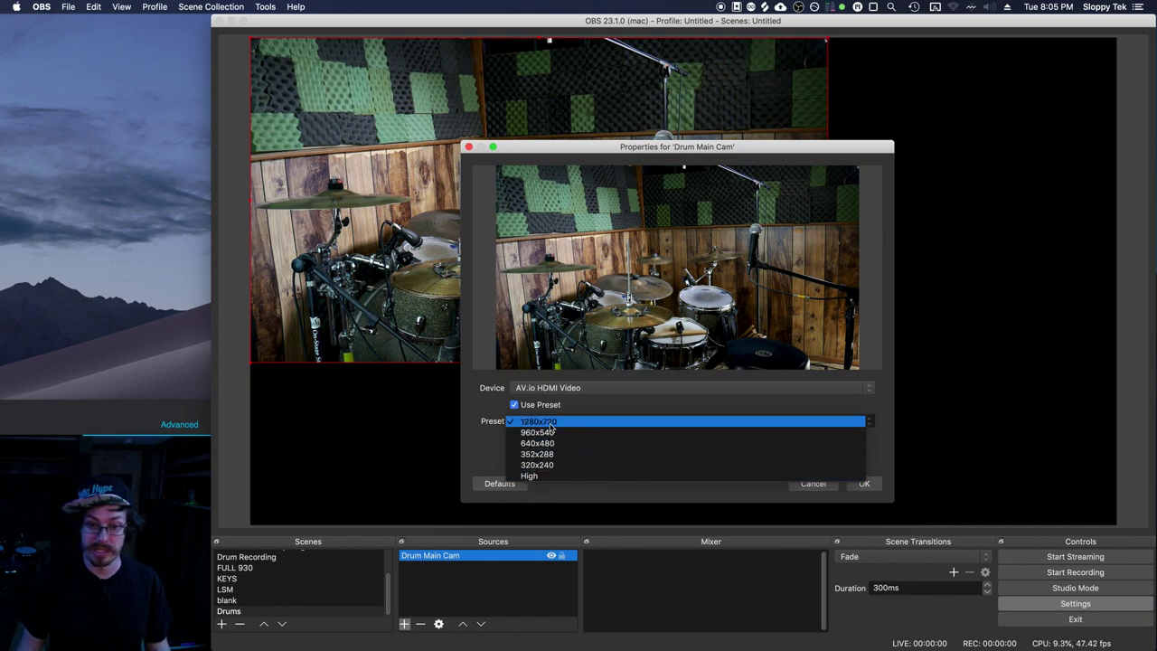
pyautogui.click(539, 421)
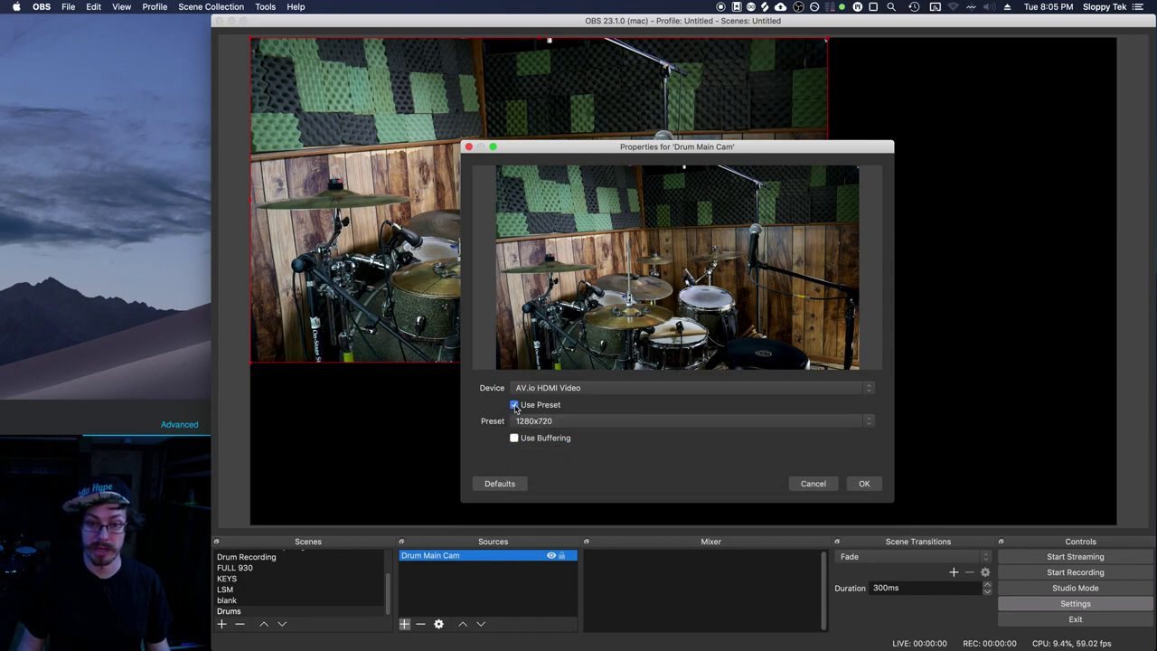
pyautogui.click(515, 405)
pyautogui.click(567, 421)
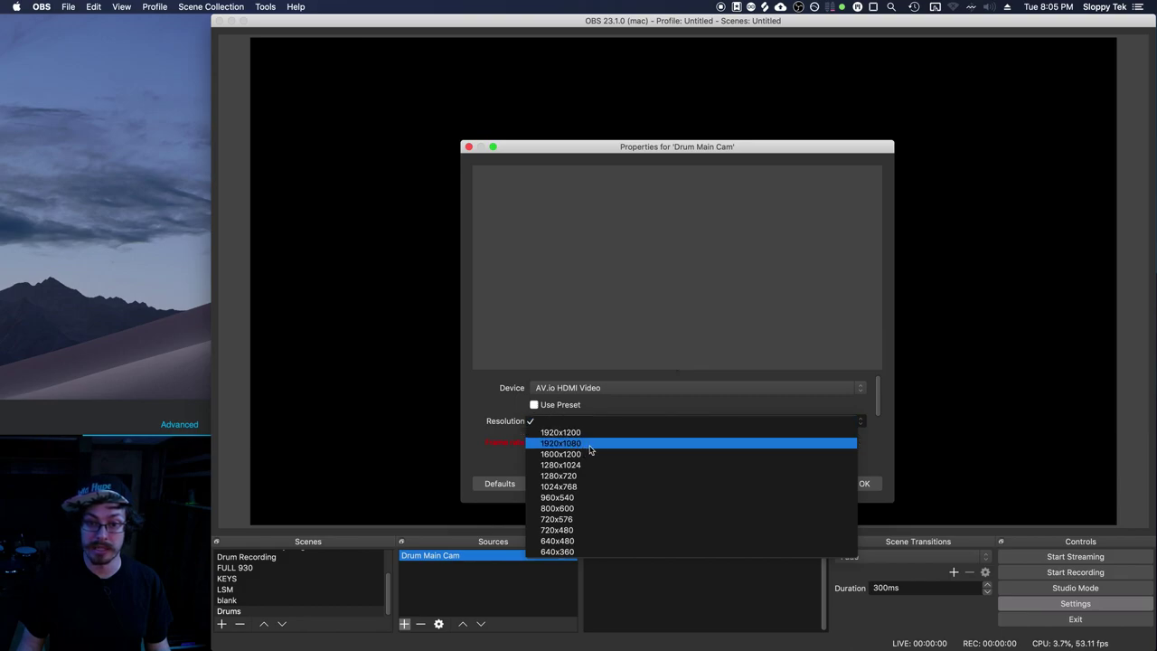
pyautogui.click(594, 445)
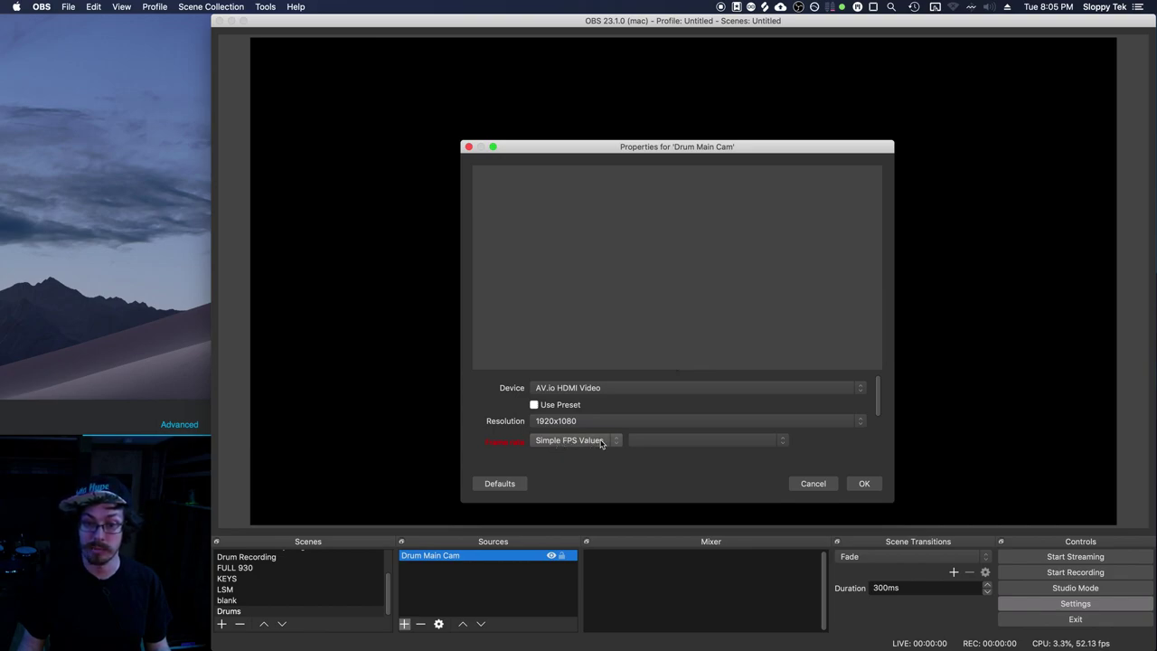
pyautogui.click(654, 441)
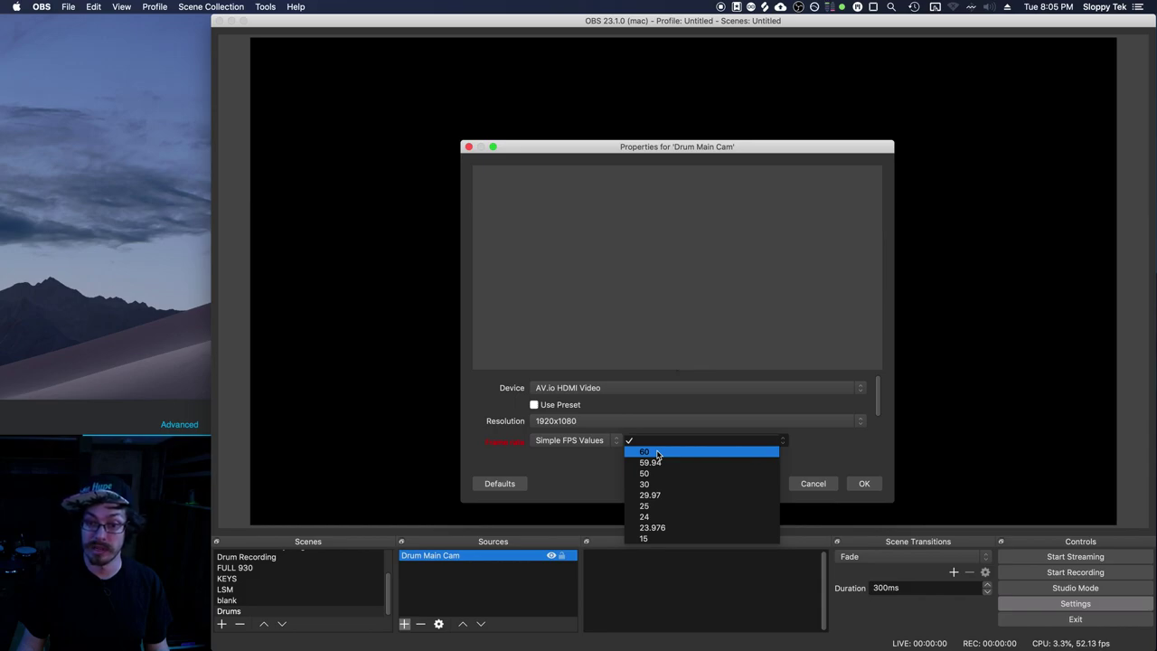
pyautogui.click(658, 452)
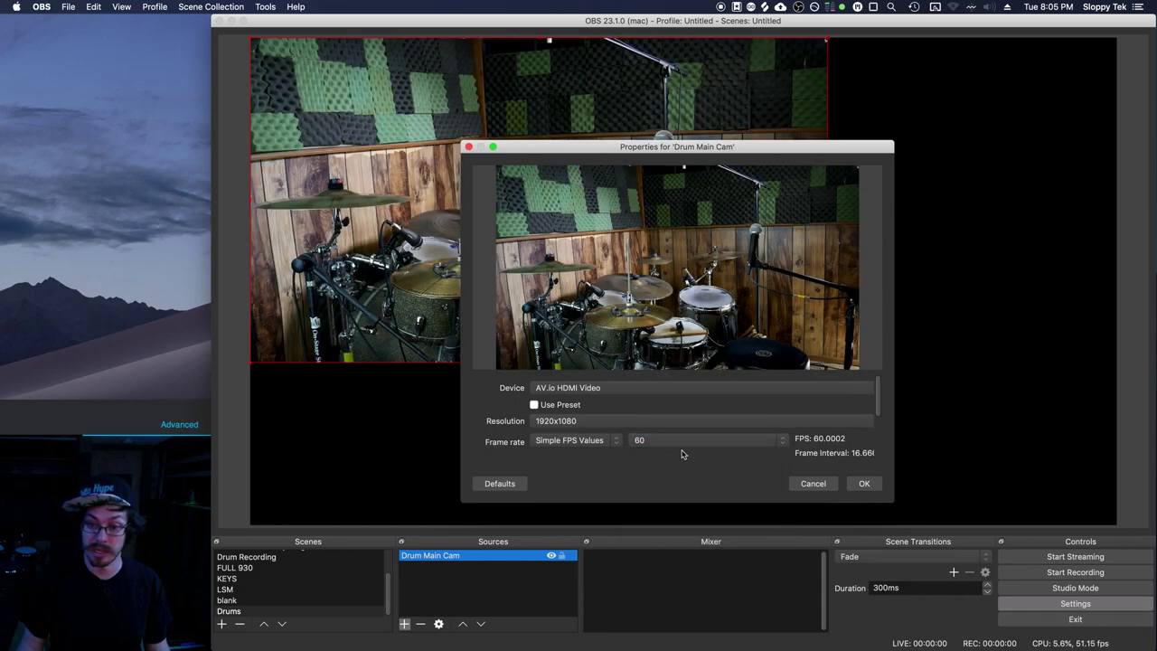
pyautogui.click(864, 484)
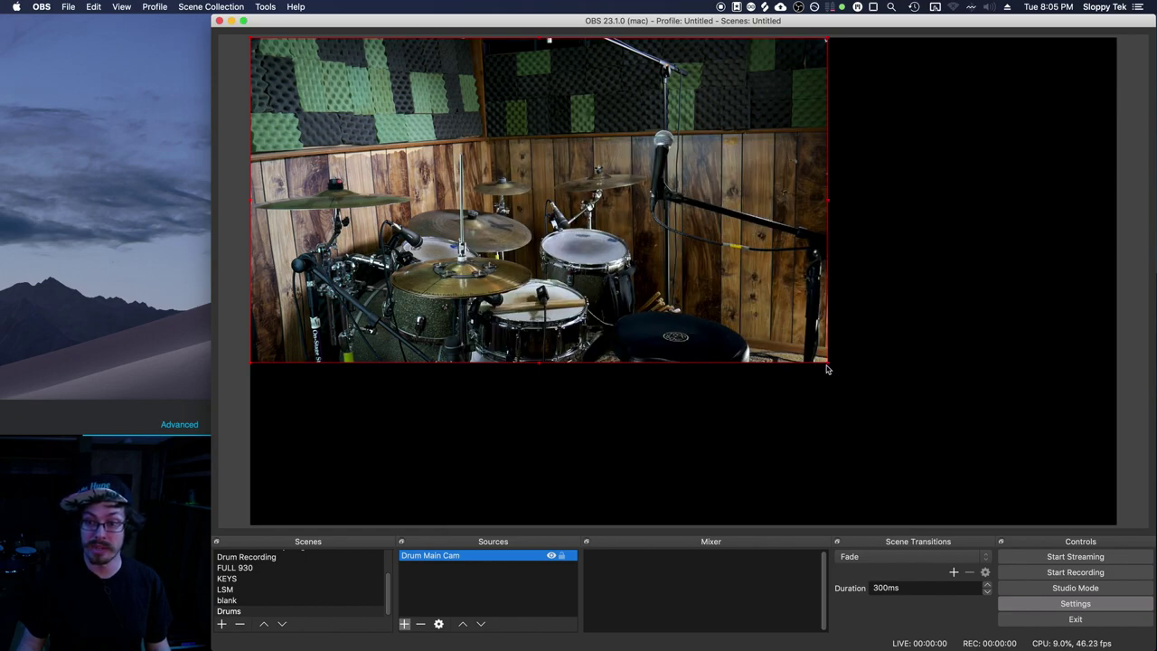
# Step: Enlarge the Drum Main Cam image so the drum kit fills the entire canvas
pyautogui.moveTo(828, 366); pyautogui.dragTo(1117, 525)
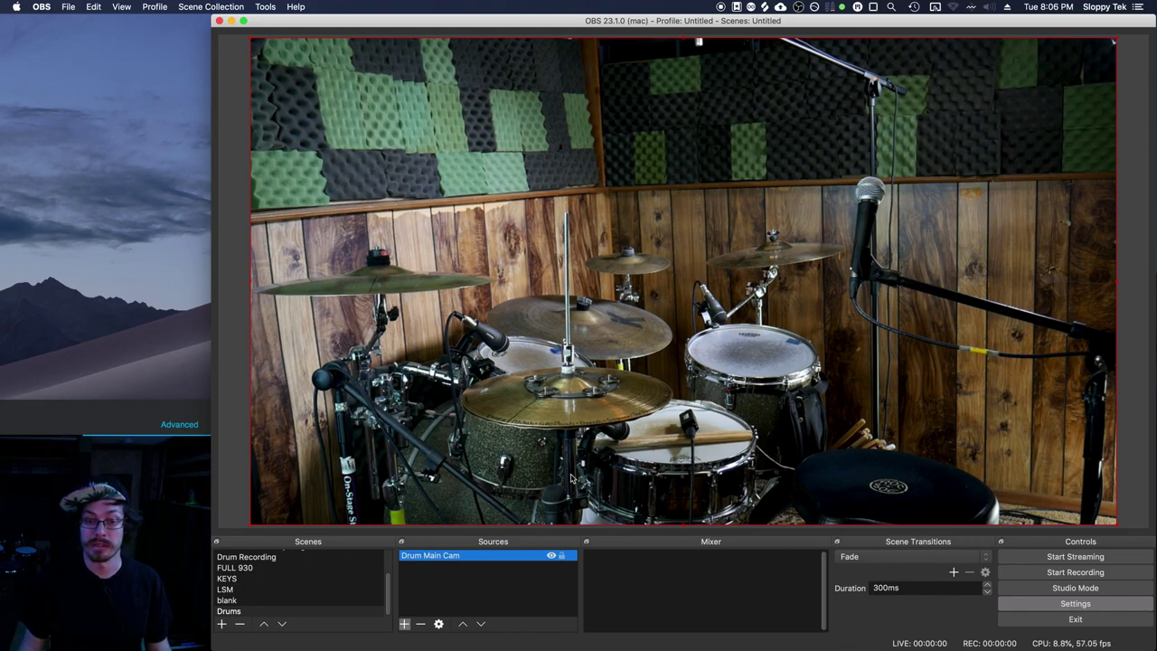
# Step: Add a 'Drum foot Camera' video source from the HD Pro Webcam C920 at 640x480
pyautogui.click(405, 625)
pyautogui.click(420, 584)
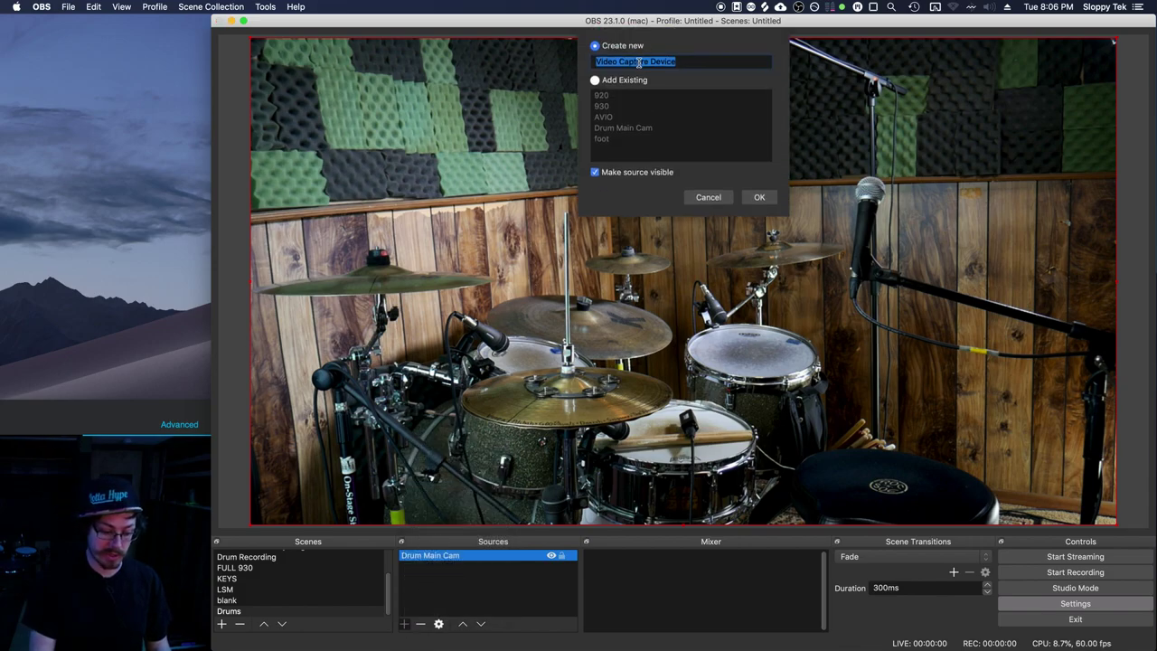
pyautogui.write('Drum foot')
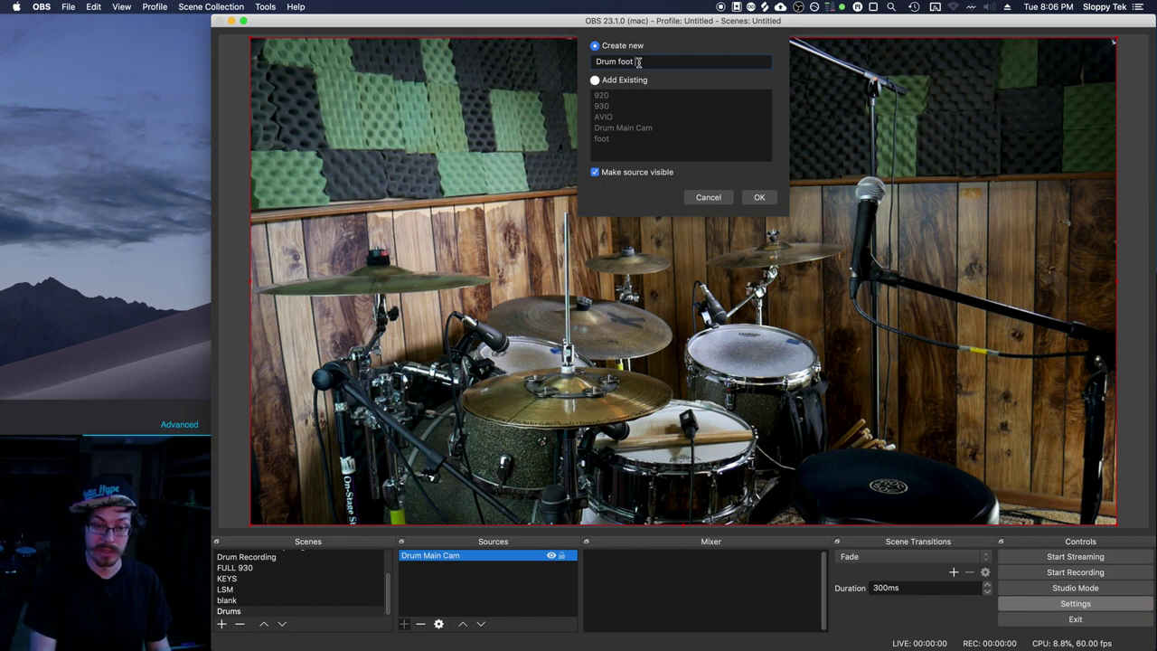
pyautogui.write(' Camera')
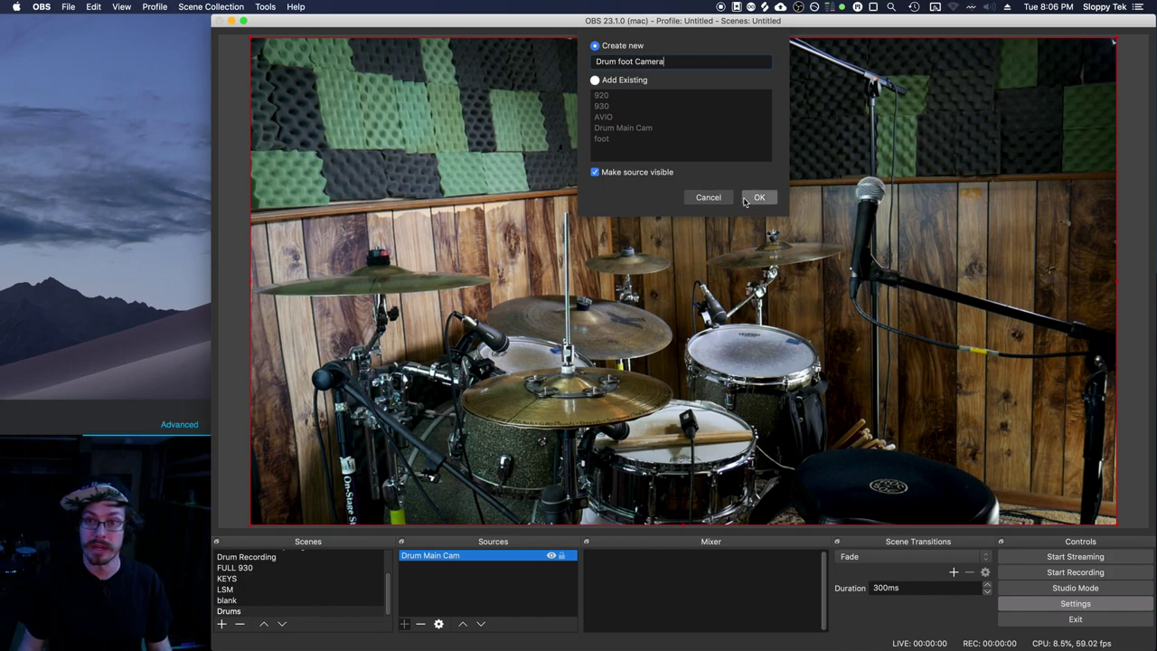
pyautogui.click(755, 197)
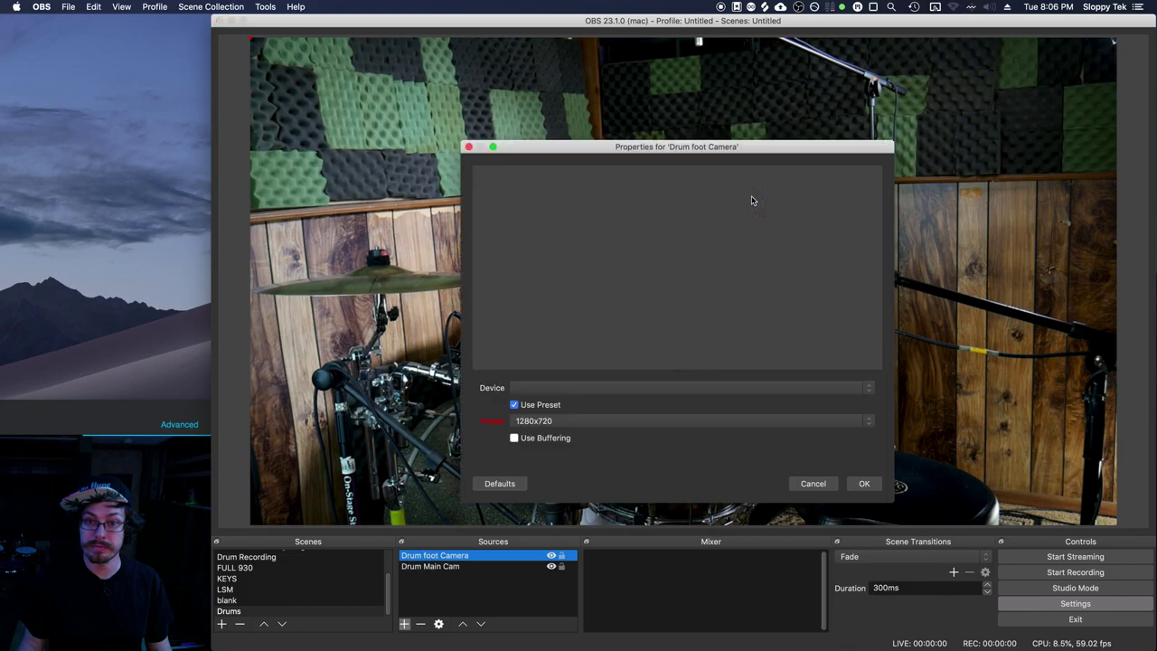
pyautogui.click(556, 389)
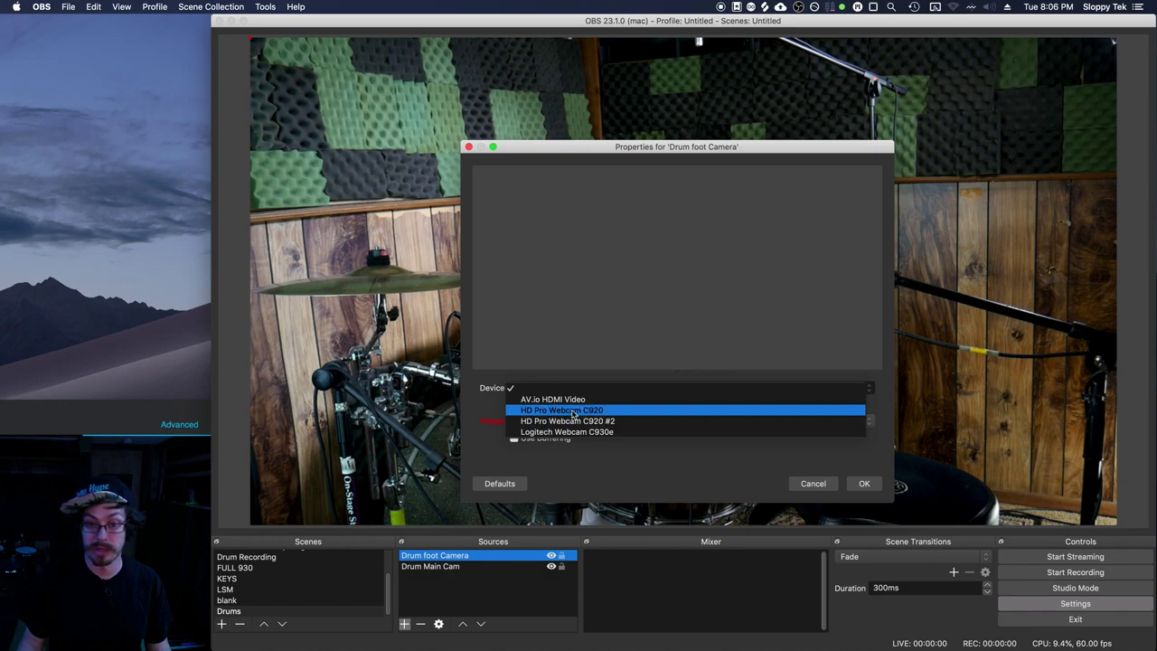
pyautogui.click(572, 412)
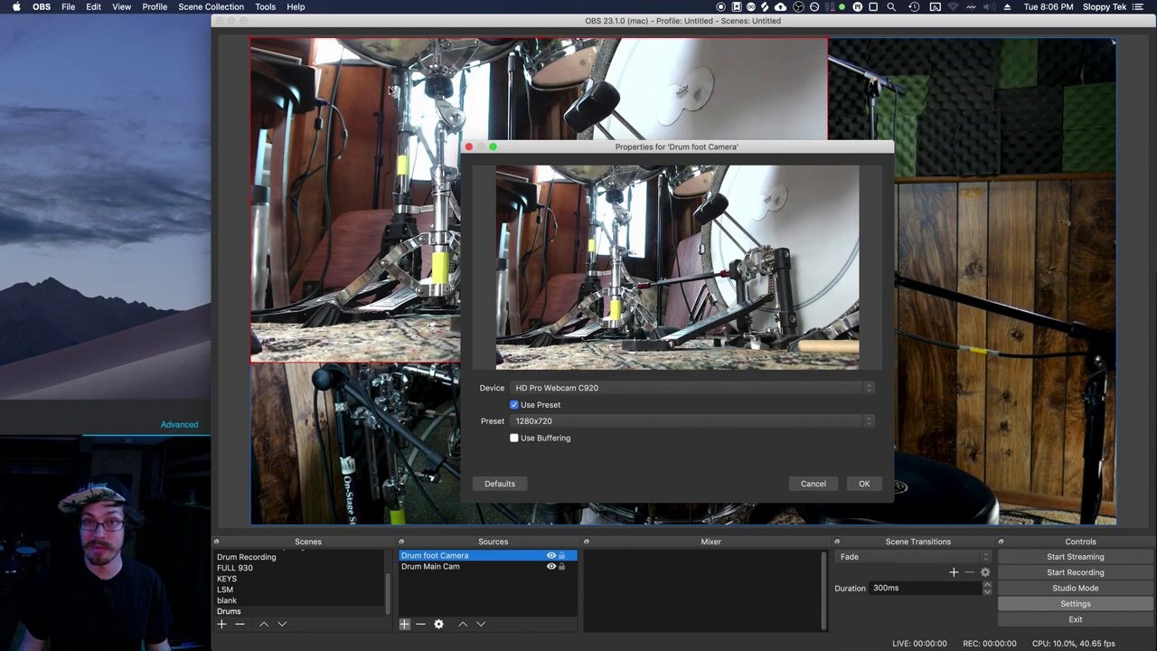
pyautogui.click(575, 422)
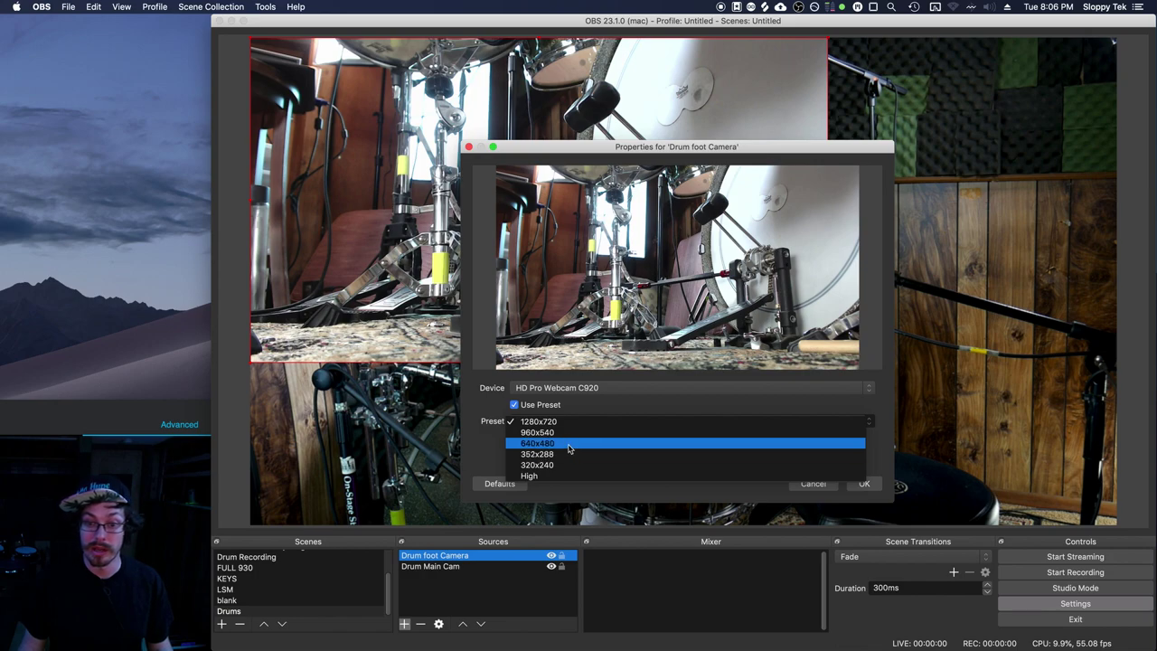
pyautogui.click(569, 445)
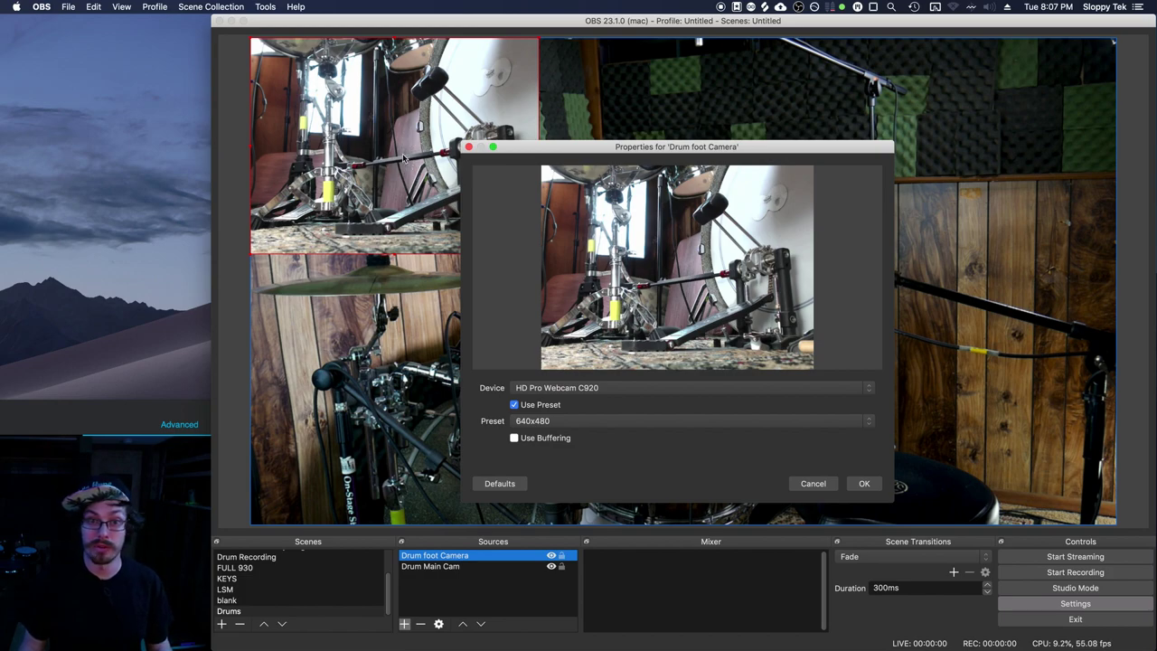
# Step: Bring the hidden foot camera properties back and try the smaller 352x288 preset
pyautogui.press('Return')
pyautogui.press('Down')
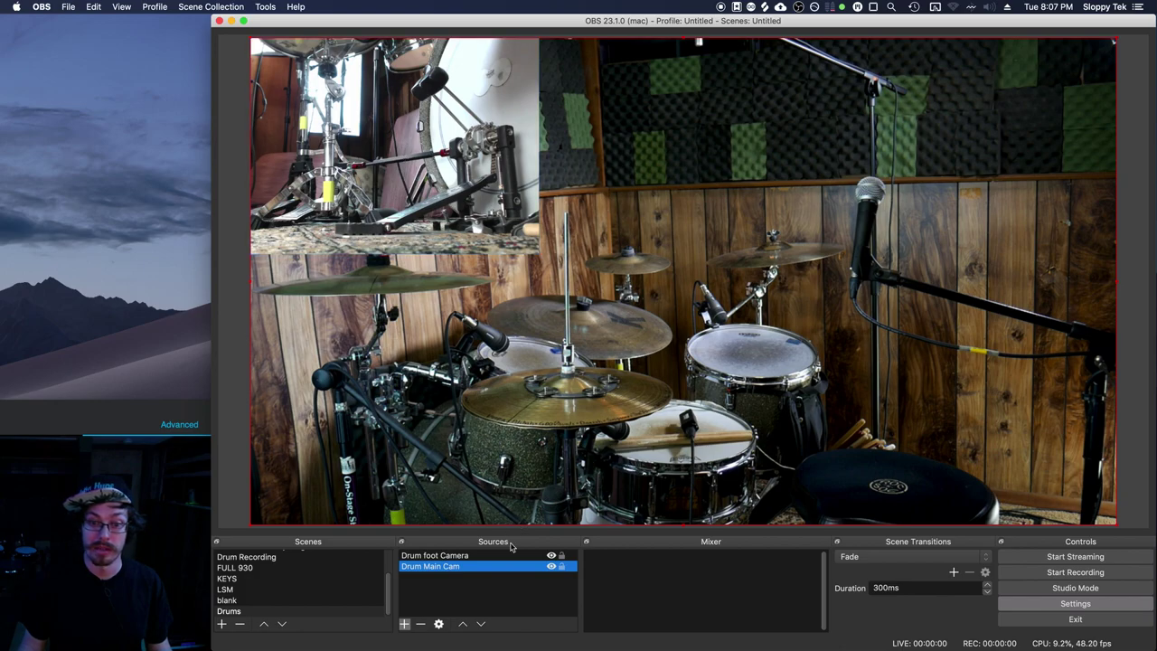
pyautogui.hotkey('ctrl', 'Up')
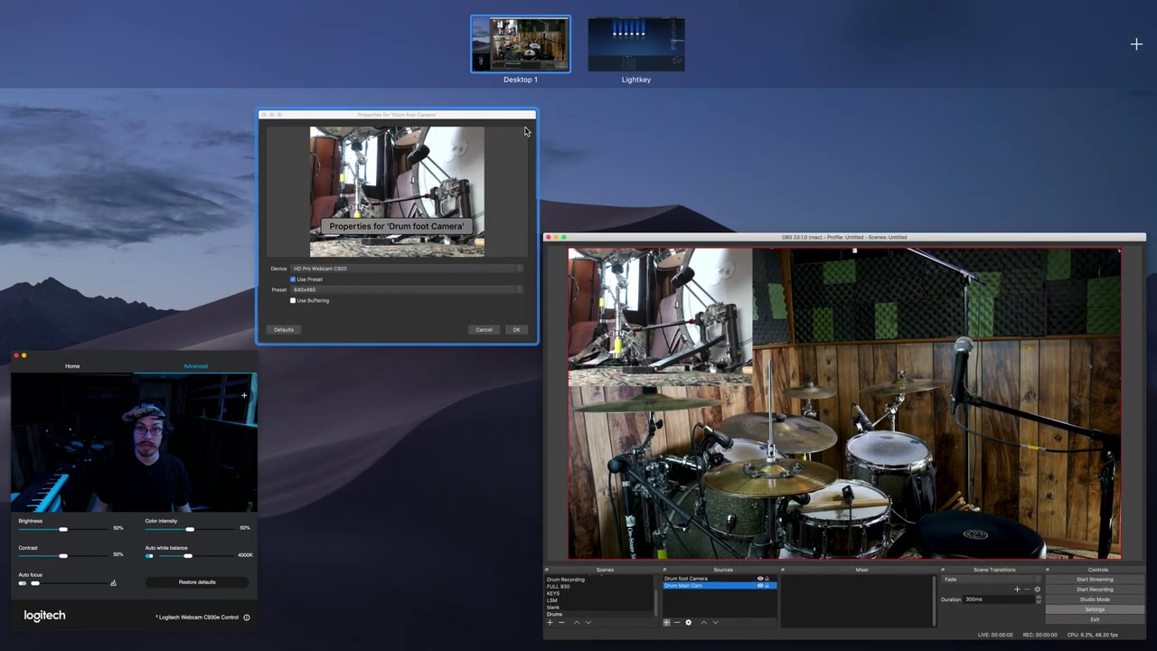
pyautogui.click(633, 334)
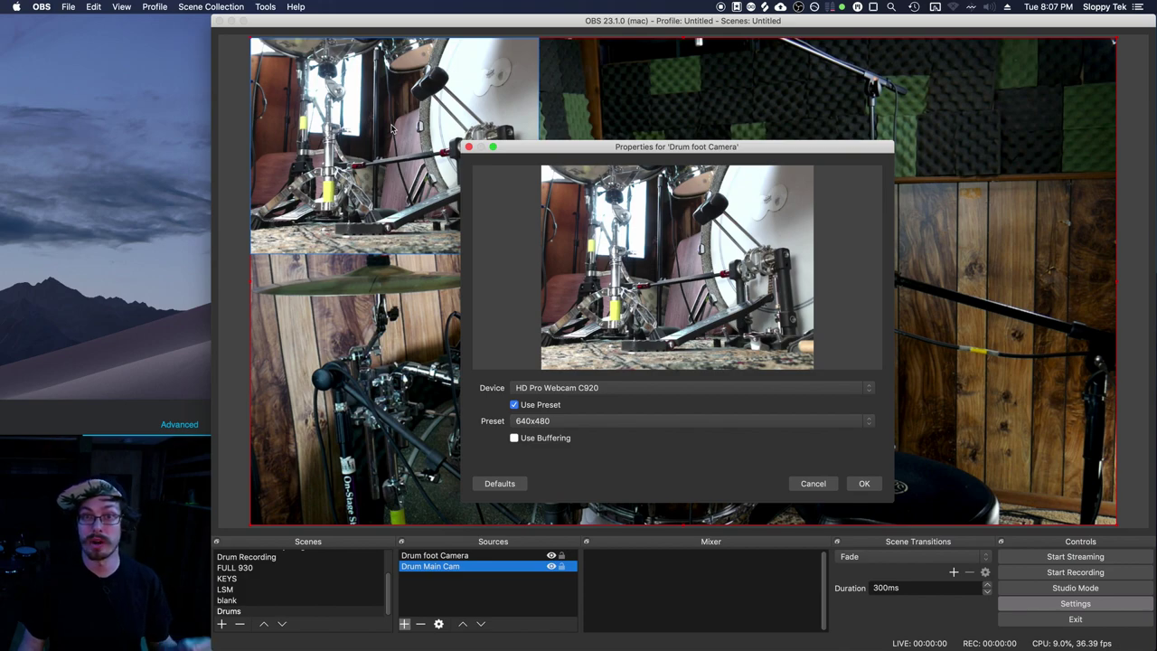
pyautogui.click(588, 422)
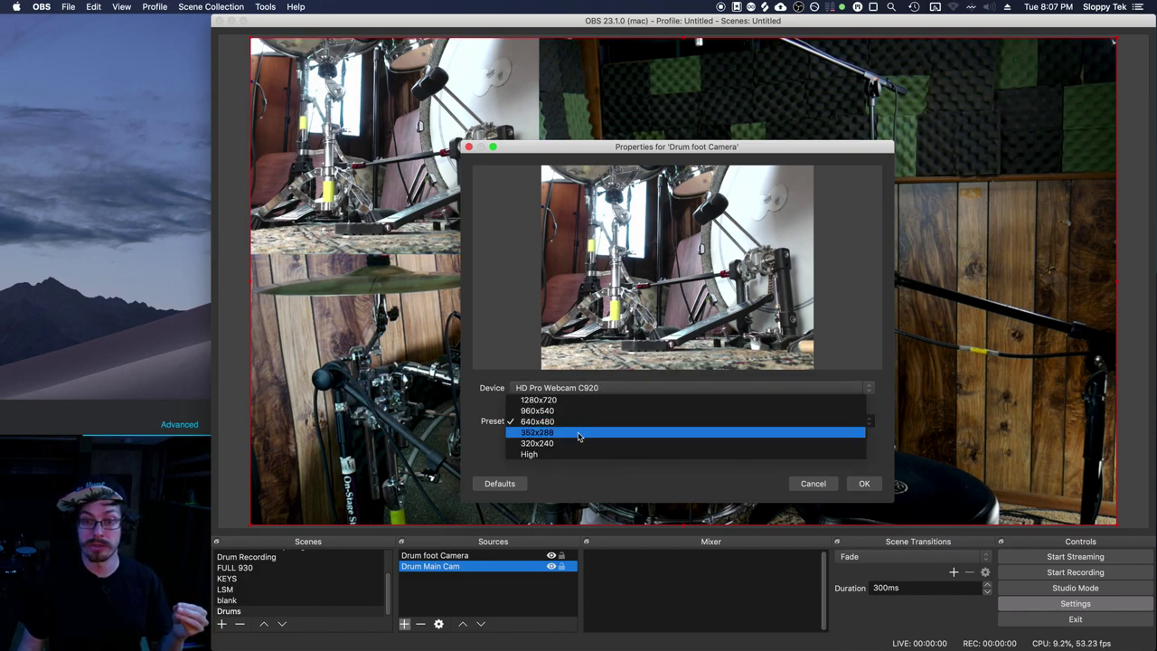
pyautogui.click(579, 434)
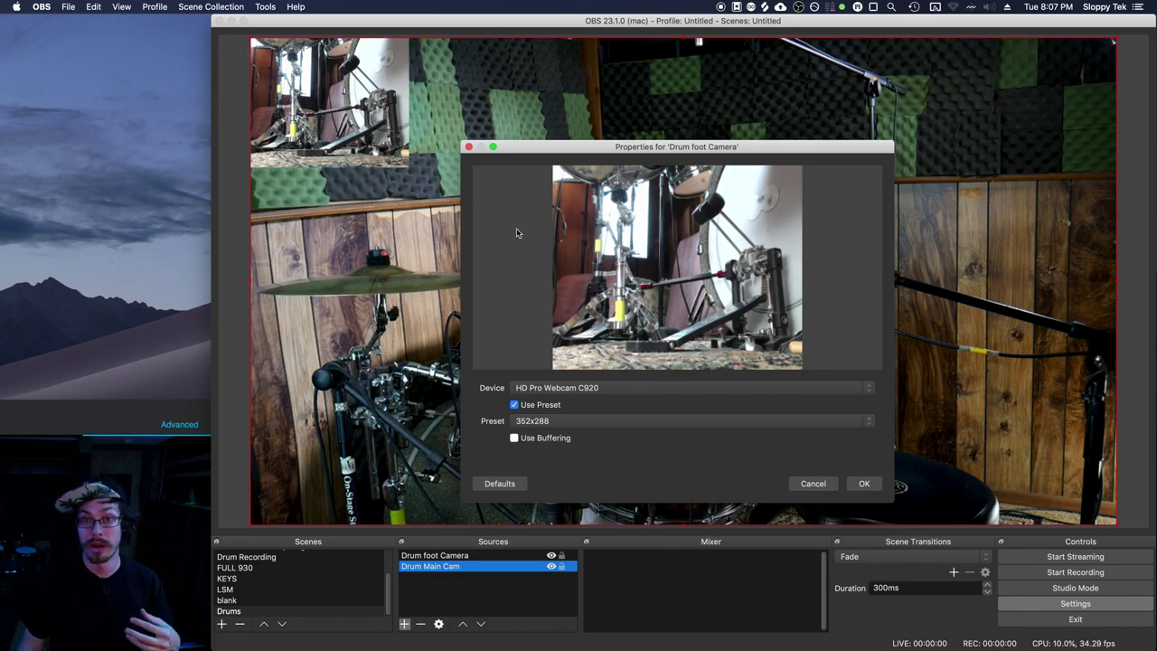
# Step: Return the foot camera to the 640x480 preset and confirm its properties
pyautogui.click(362, 128)
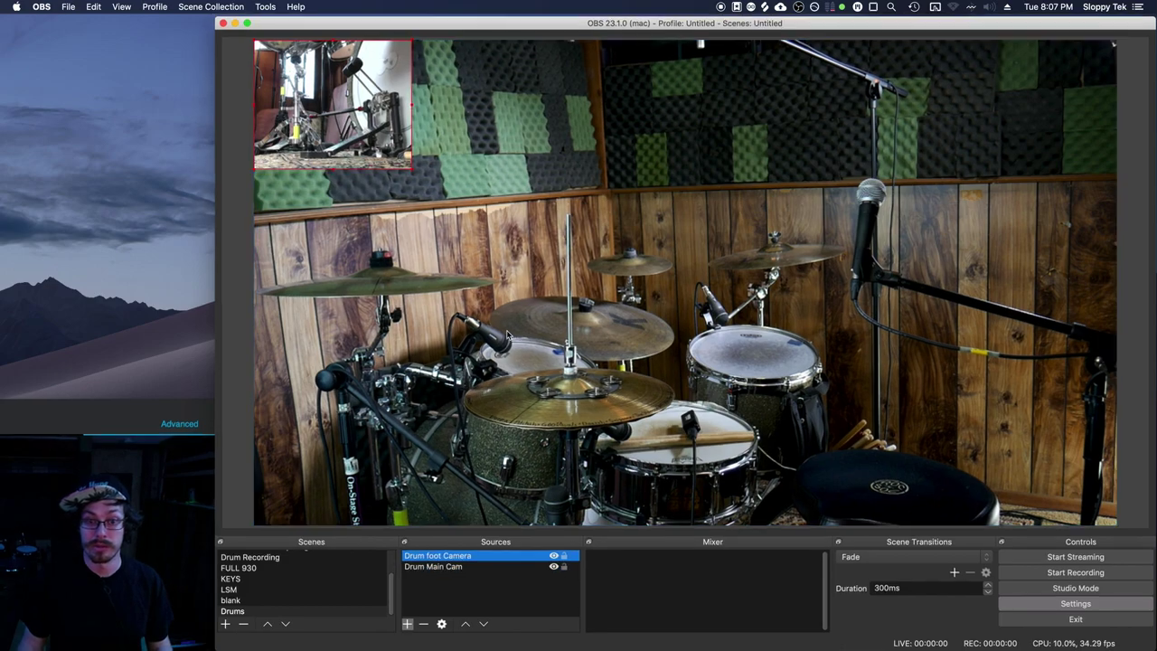
pyautogui.hotkey('ctrl', 'Up')
pyautogui.click(357, 113)
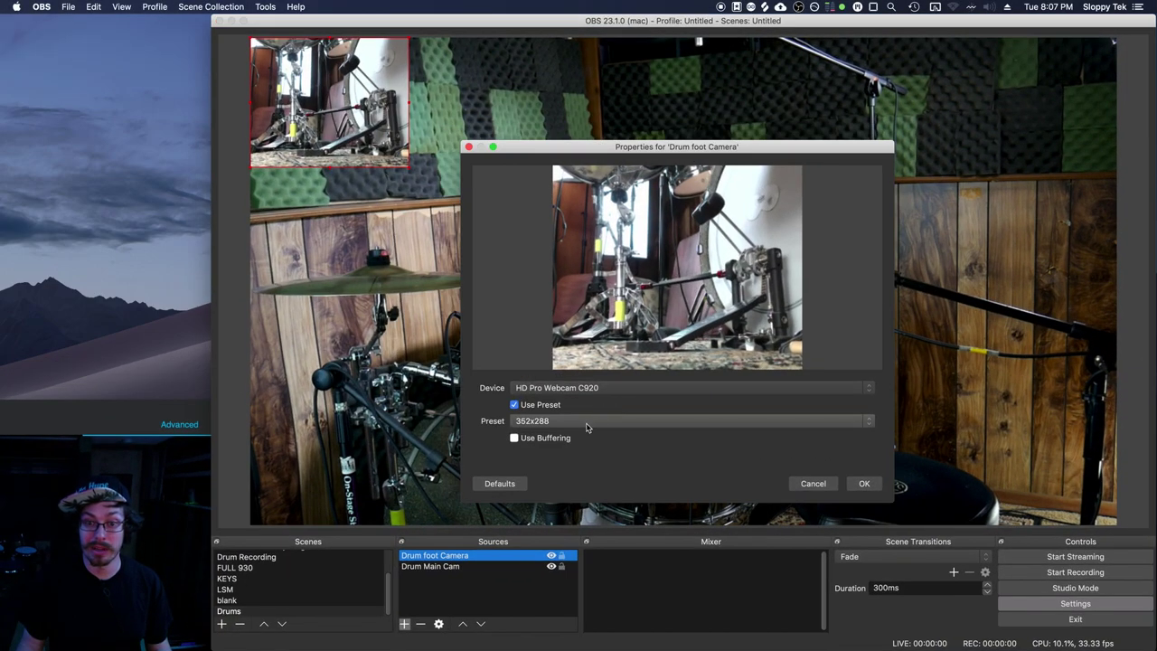
pyautogui.click(587, 422)
pyautogui.click(587, 410)
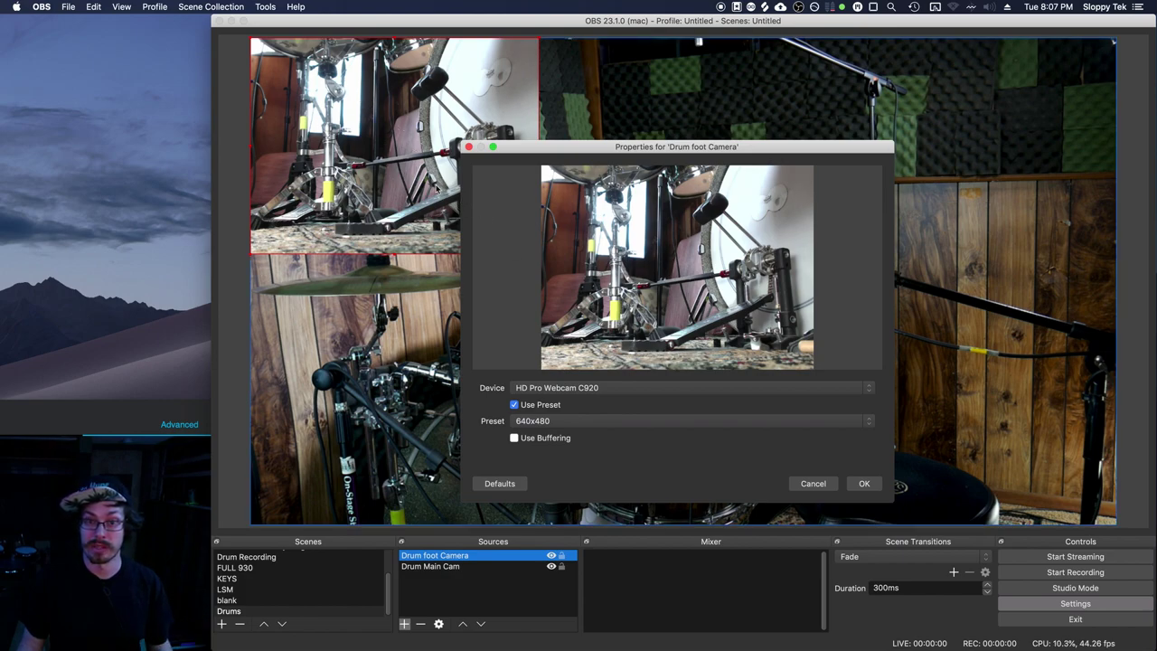
pyautogui.click(865, 484)
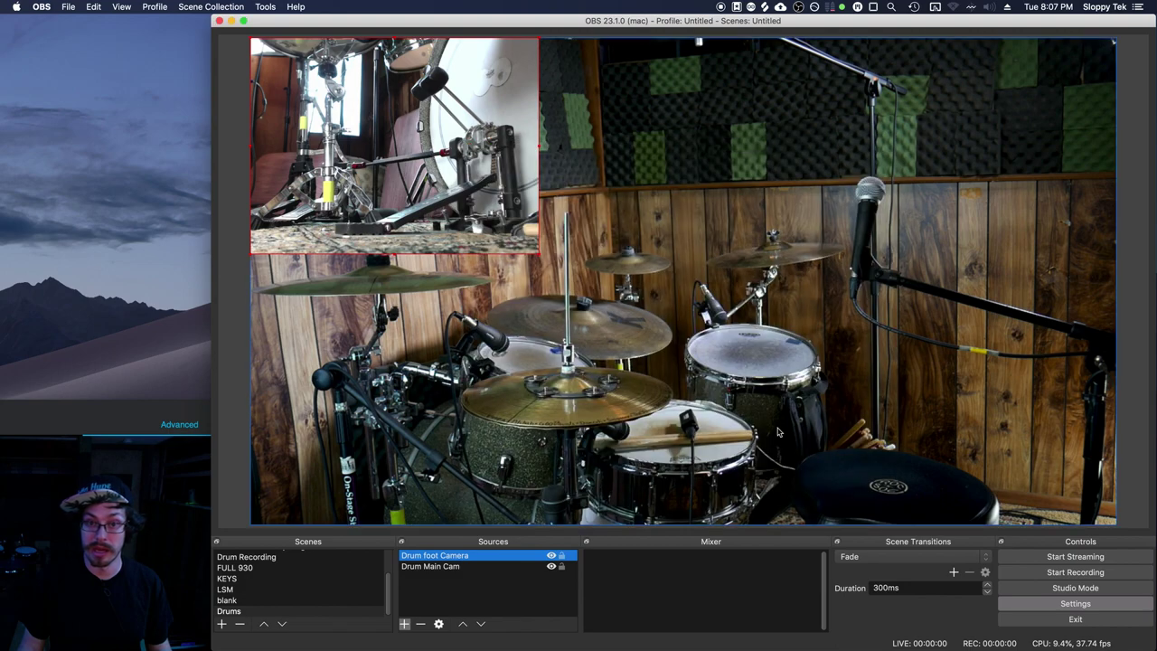
# Step: Resize the Drum foot Camera inset smaller in the top-left corner, then deselect it
pyautogui.click(523, 234)
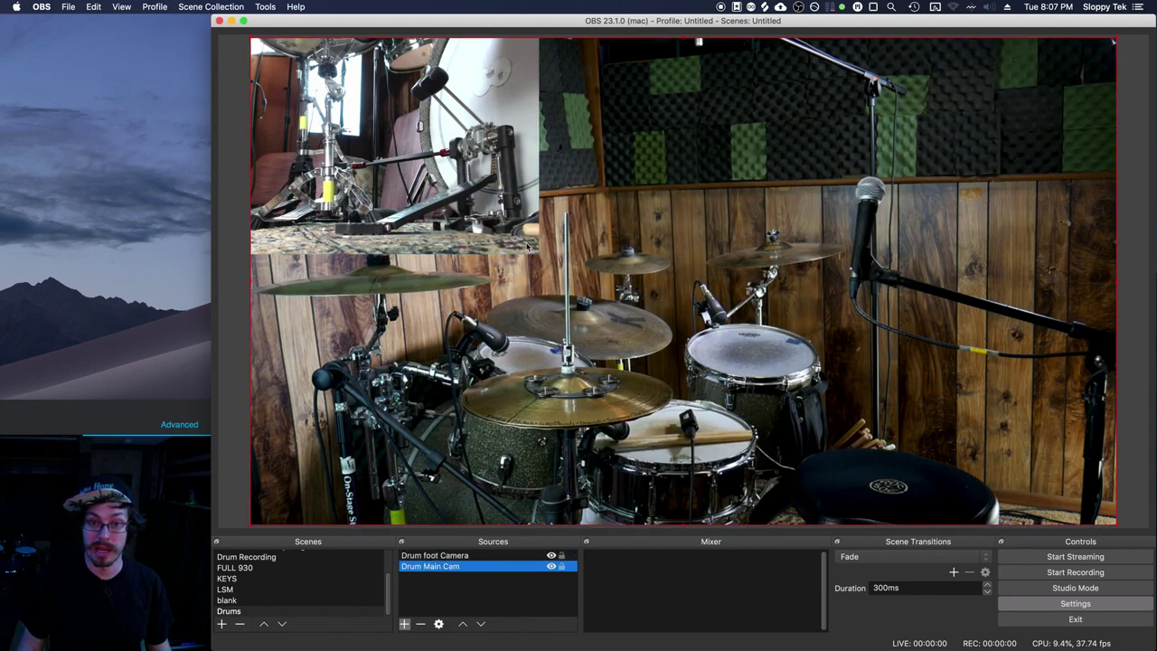
pyautogui.click(508, 194)
pyautogui.moveTo(541, 256); pyautogui.dragTo(486, 214)
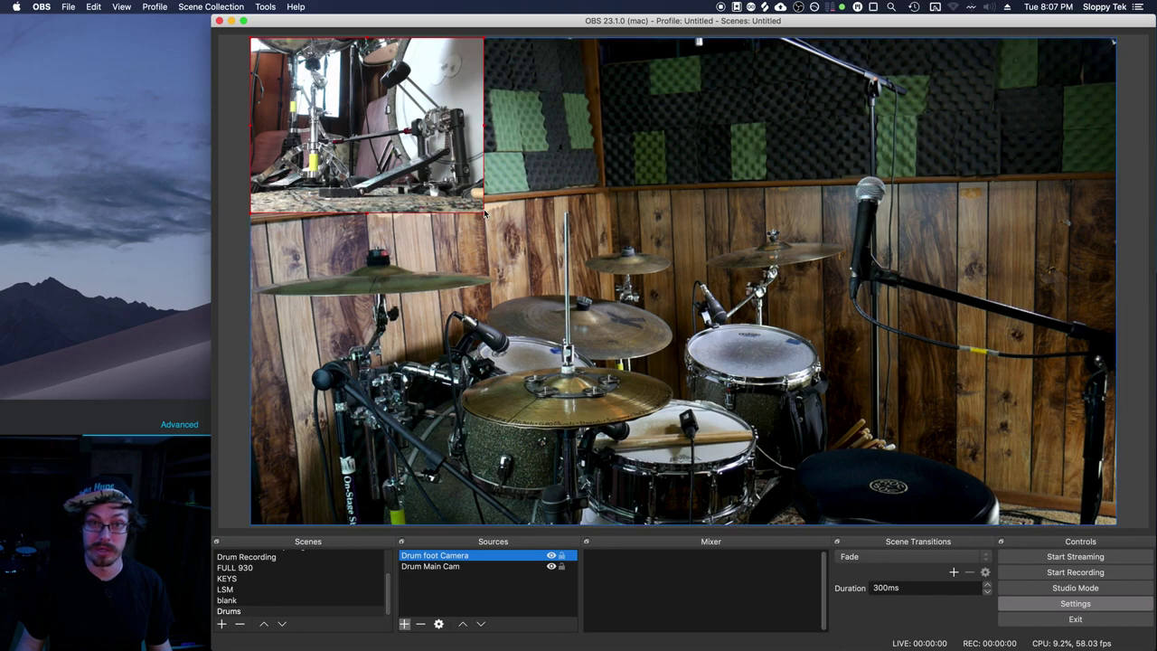
pyautogui.click(226, 167)
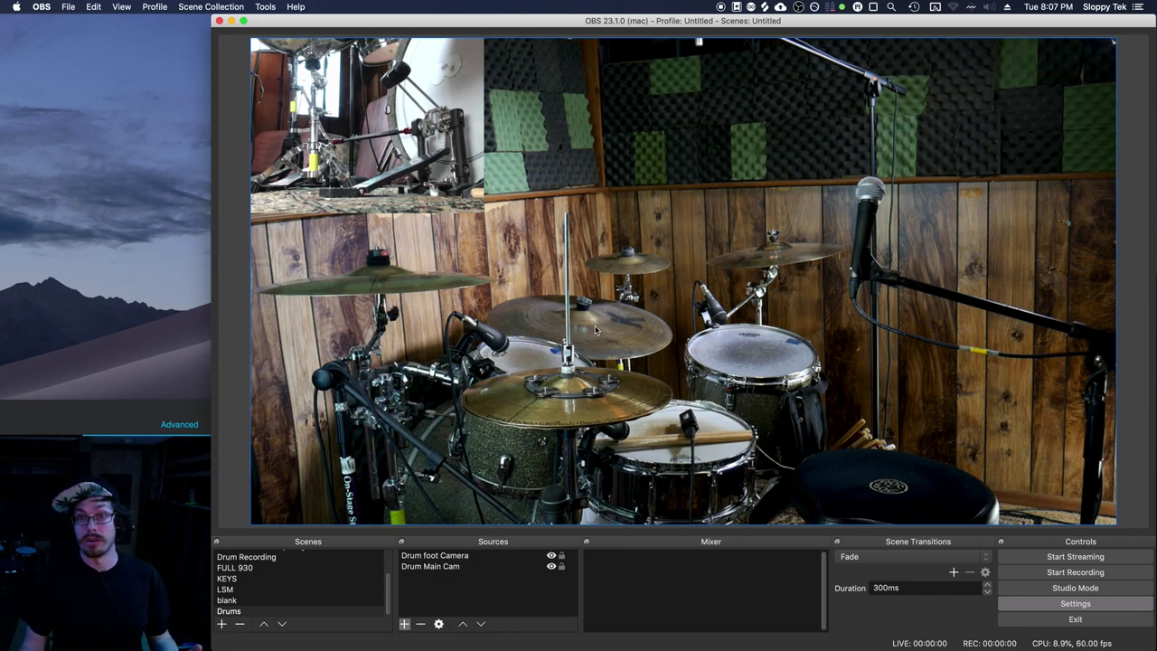
# Step: Add an Audio Input Capture source named 'Audio Interface' to the Drums scene
pyautogui.click(405, 625)
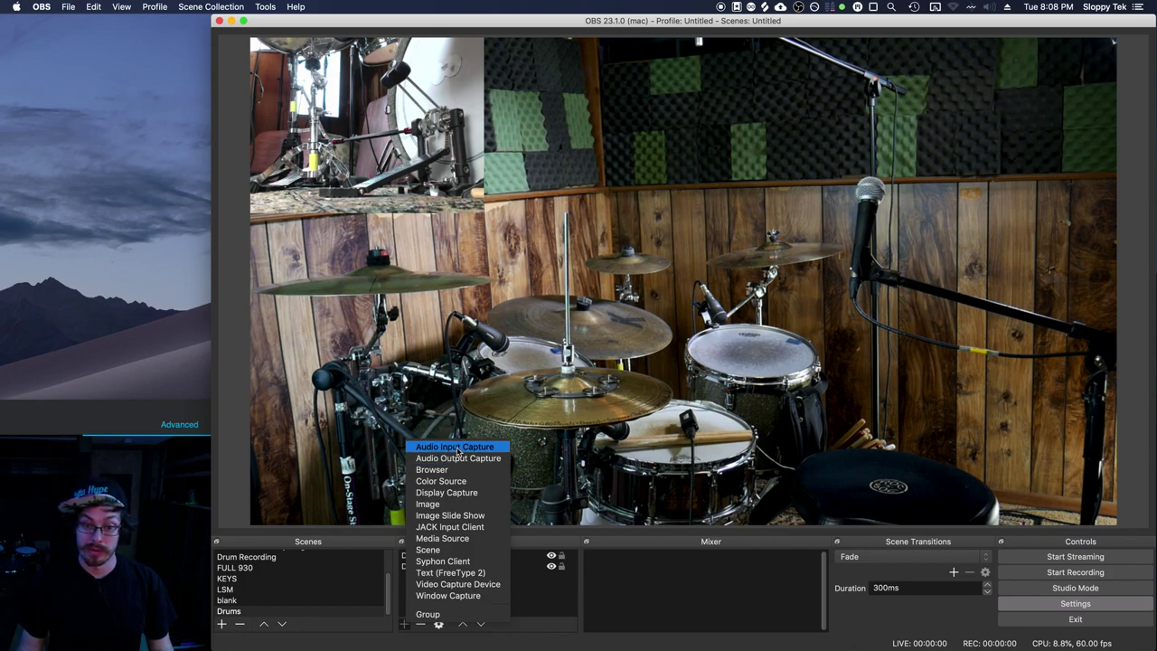
pyautogui.click(457, 448)
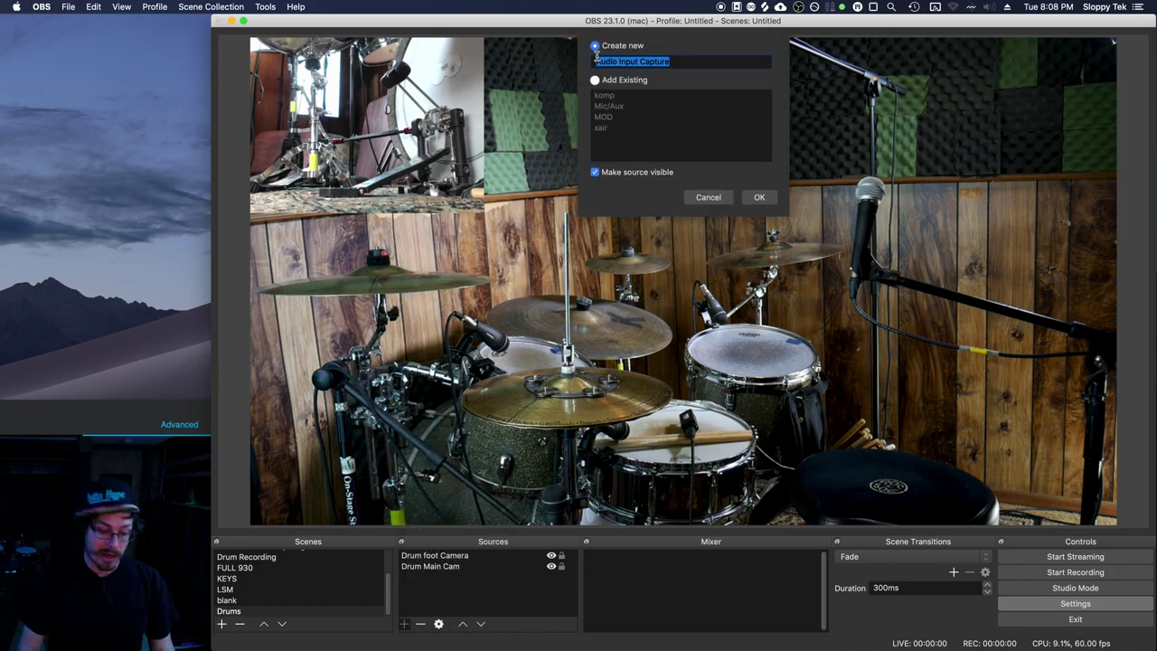
pyautogui.write('Drum')
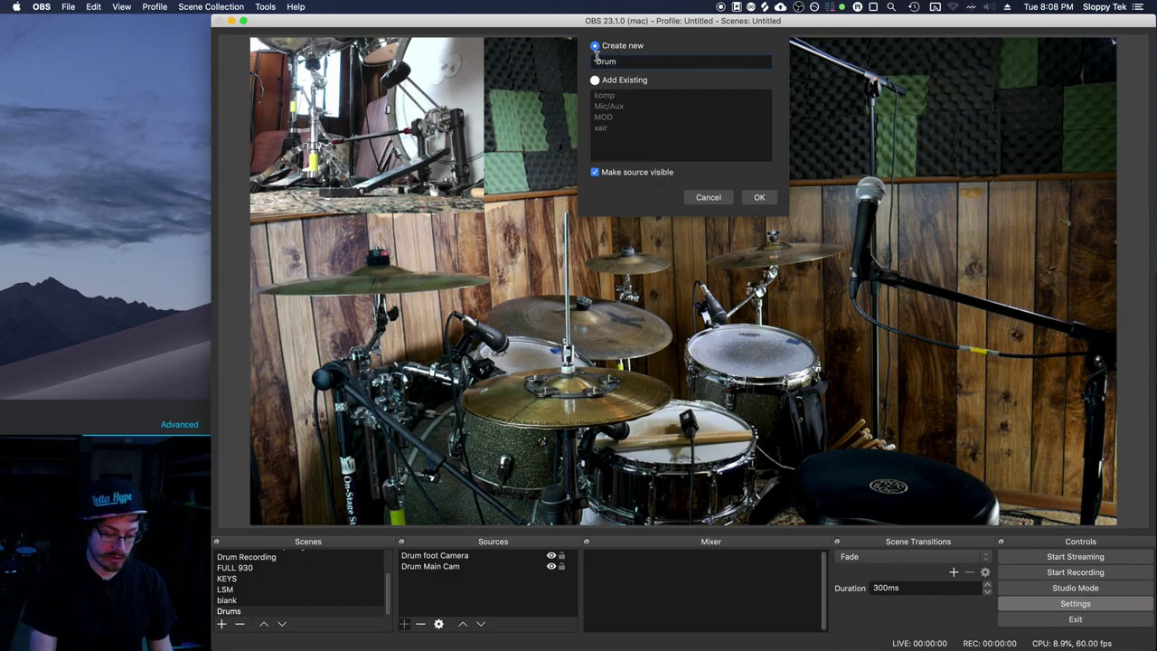
pyautogui.press('BackSpace')
pyautogui.press('BackSpace')
pyautogui.press('BackSpace')
pyautogui.press('BackSpace')
pyautogui.press('BackSpace')
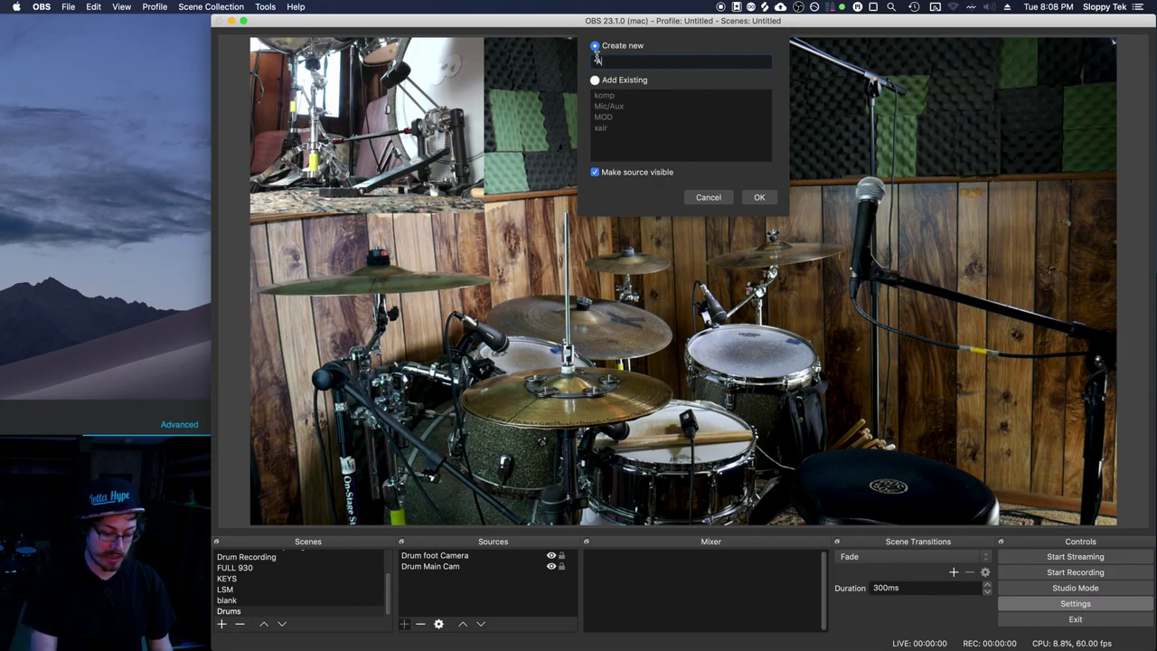
pyautogui.write('Audio Inter')
pyautogui.write('fa')
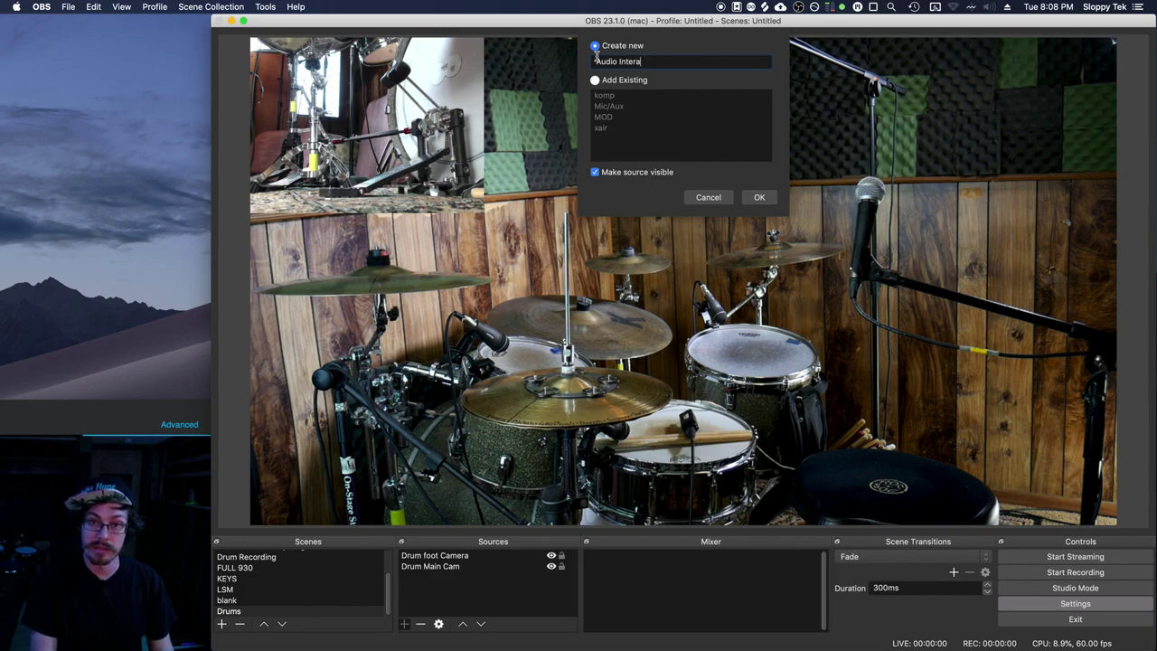
pyautogui.write('ce')
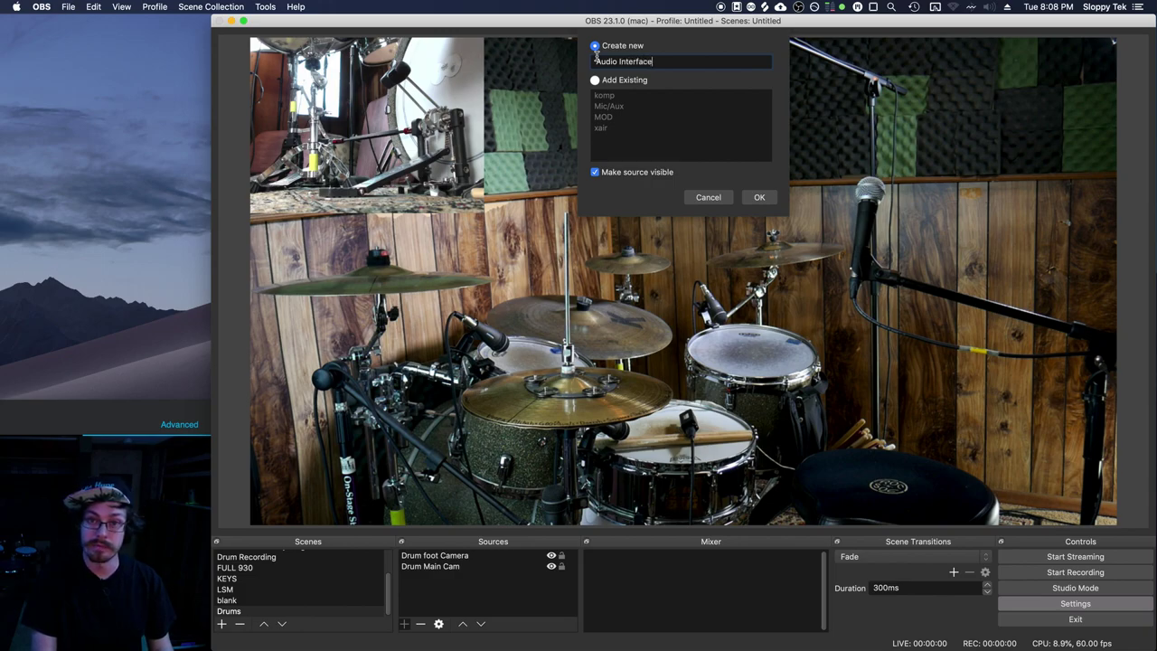
pyautogui.click(760, 197)
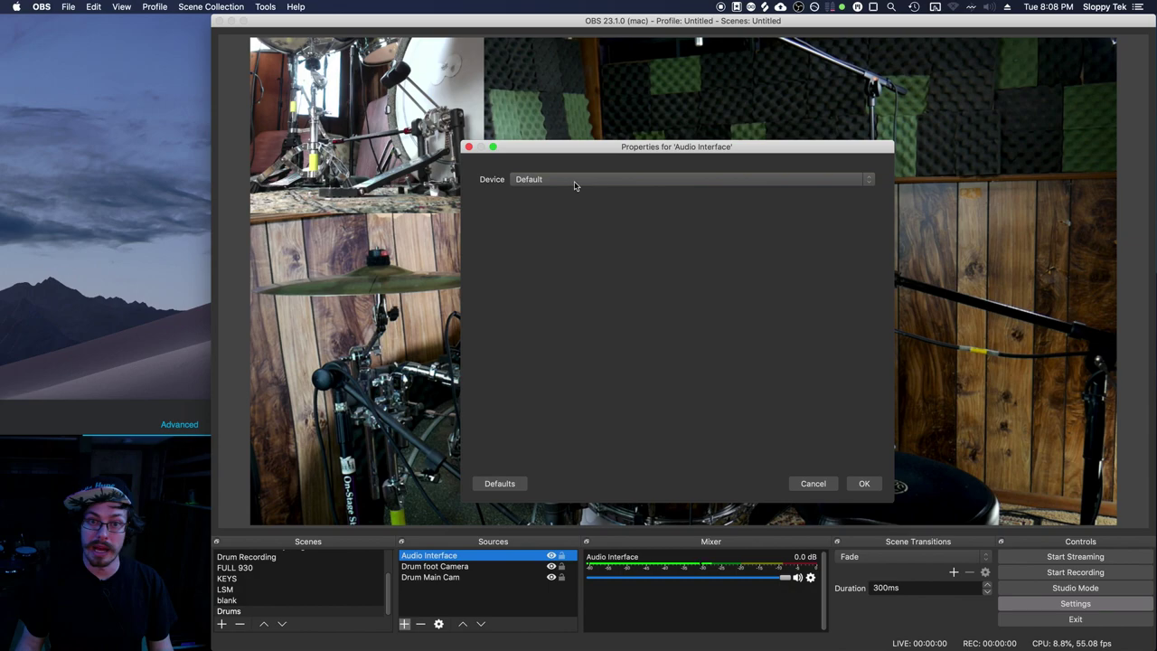
# Step: Set the Audio Interface input device to X18/XR18 and close its properties
pyautogui.click(546, 181)
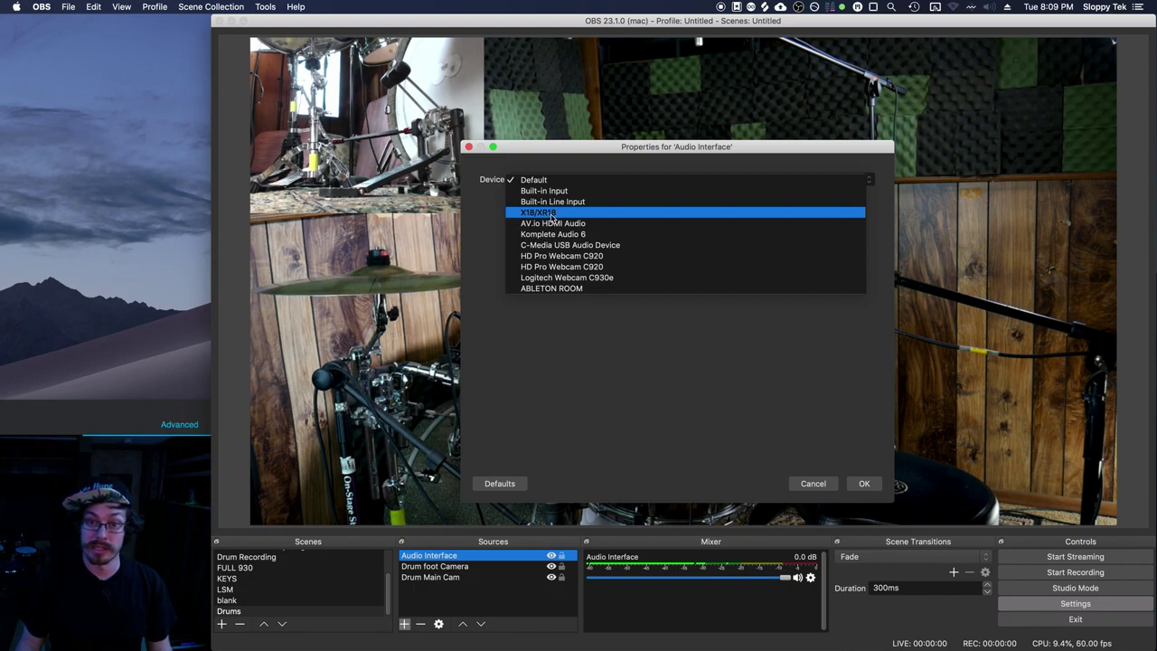
pyautogui.click(552, 214)
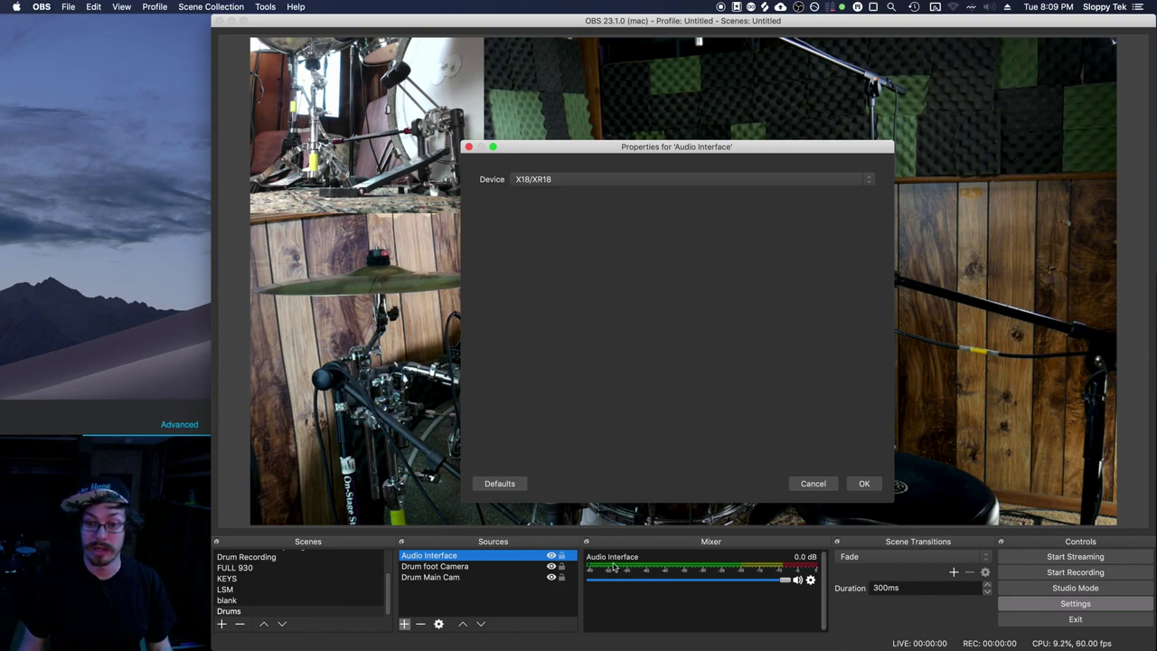
pyautogui.click(863, 483)
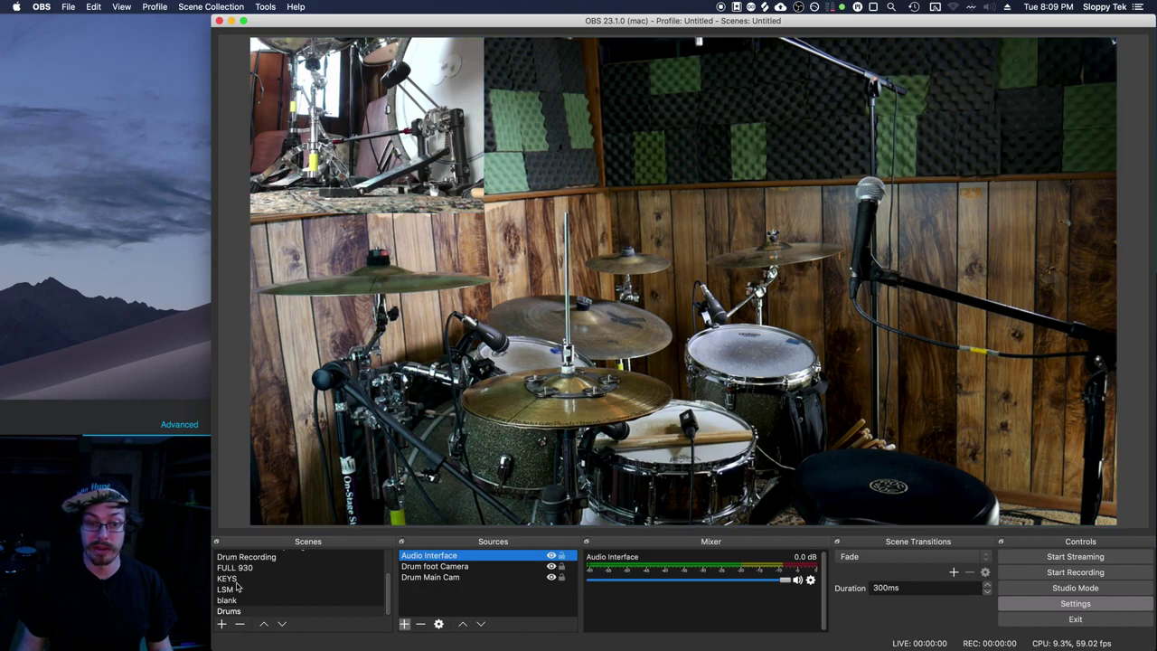
pyautogui.scroll(3, 280, 565)
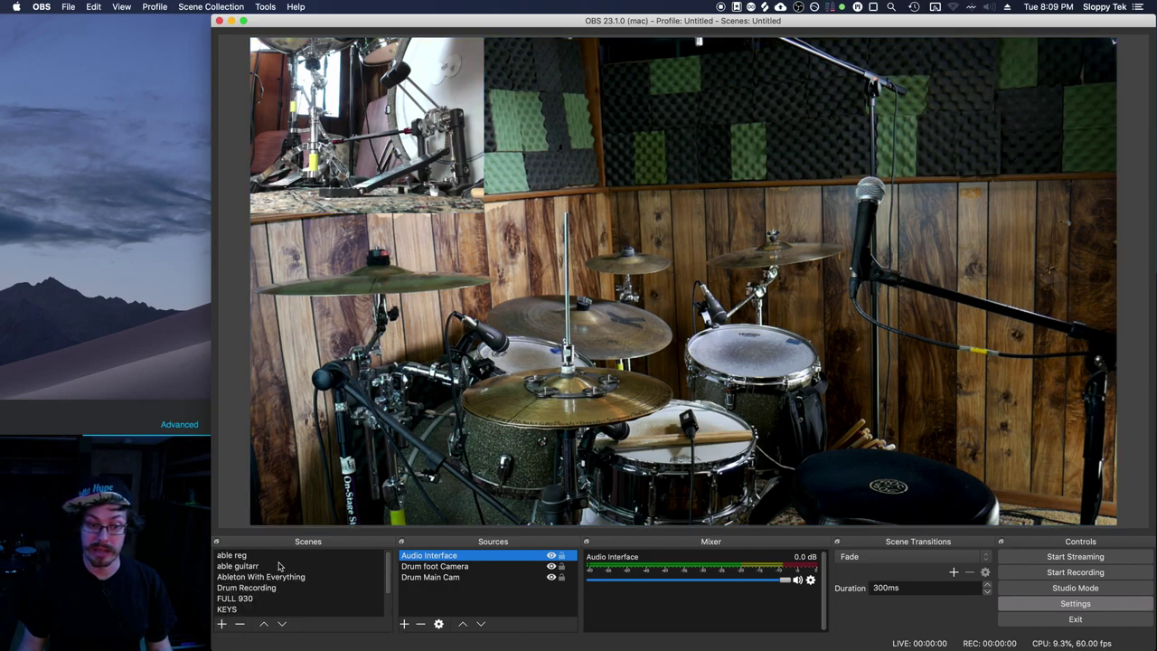
pyautogui.scroll(-3, 260, 575)
pyautogui.scroll(3, 267, 577)
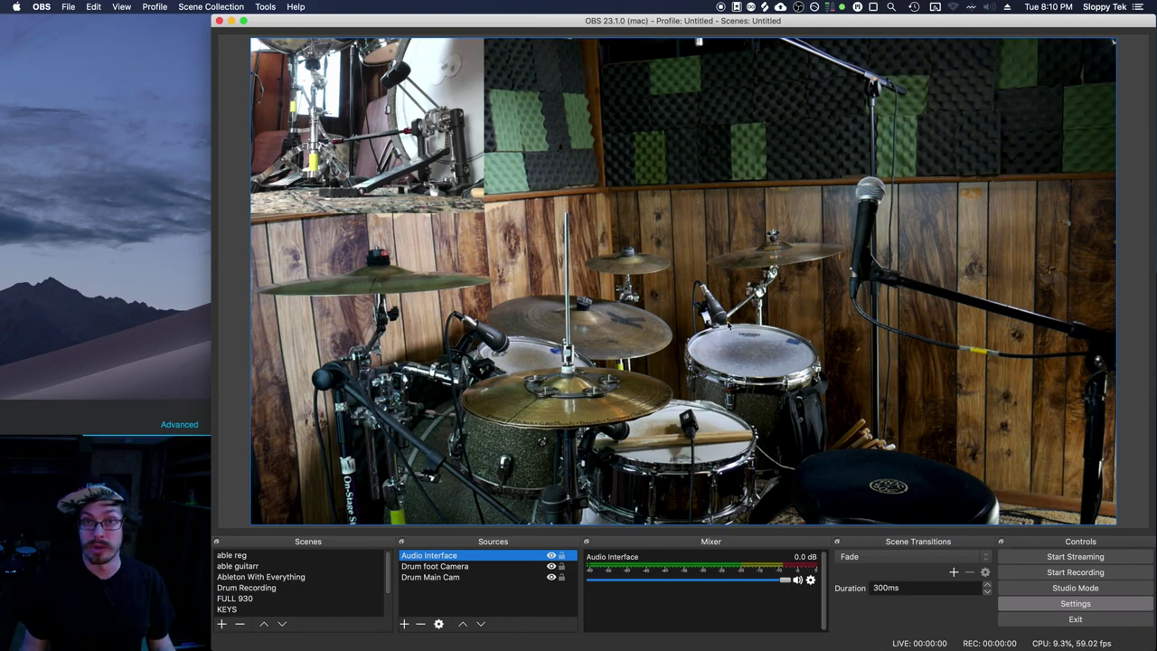
# Step: Show Output settings with Output Mode kept on Advanced, briefly glancing at the Tools menu
pyautogui.click(1074, 604)
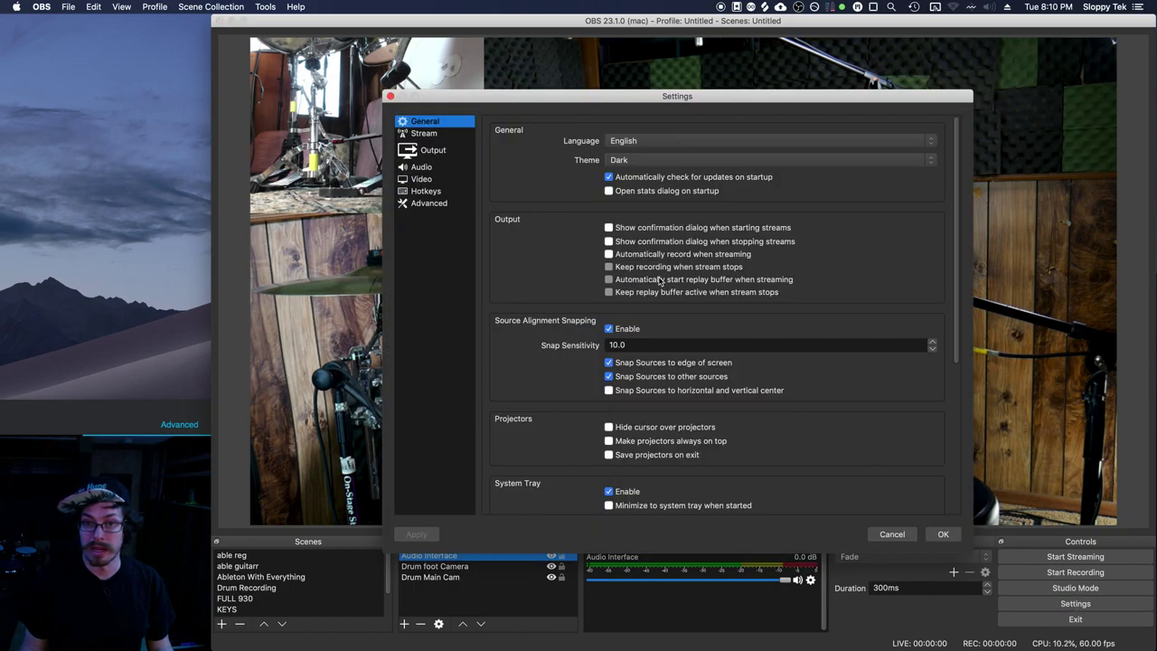
pyautogui.click(428, 152)
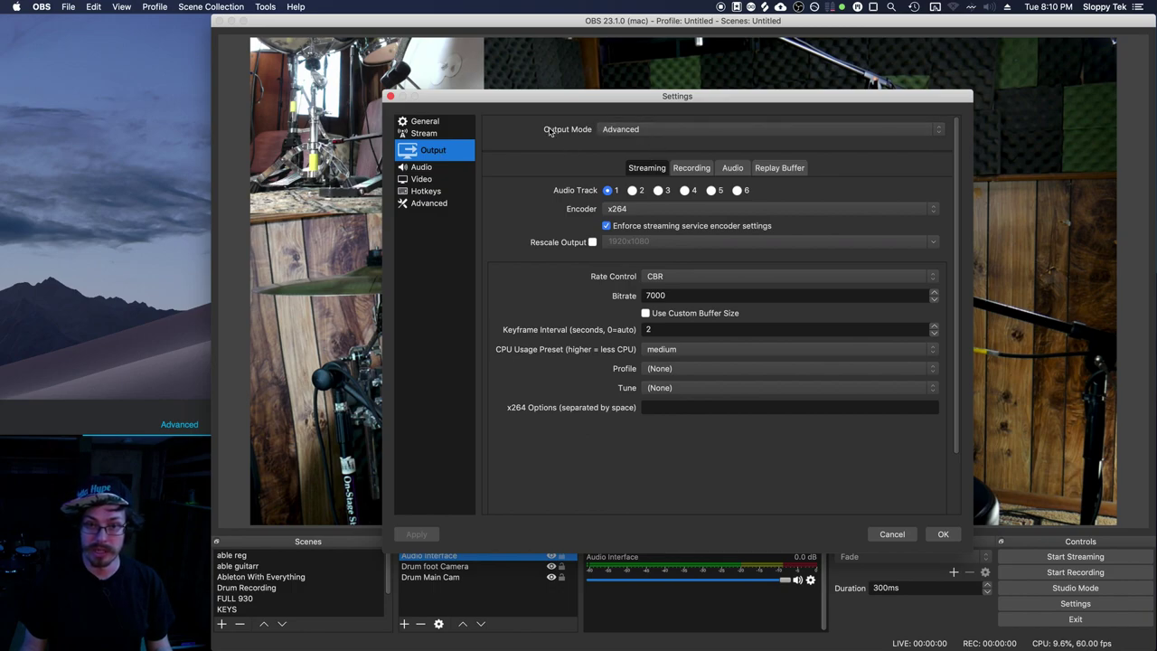
pyautogui.click(631, 129)
pyautogui.click(631, 129)
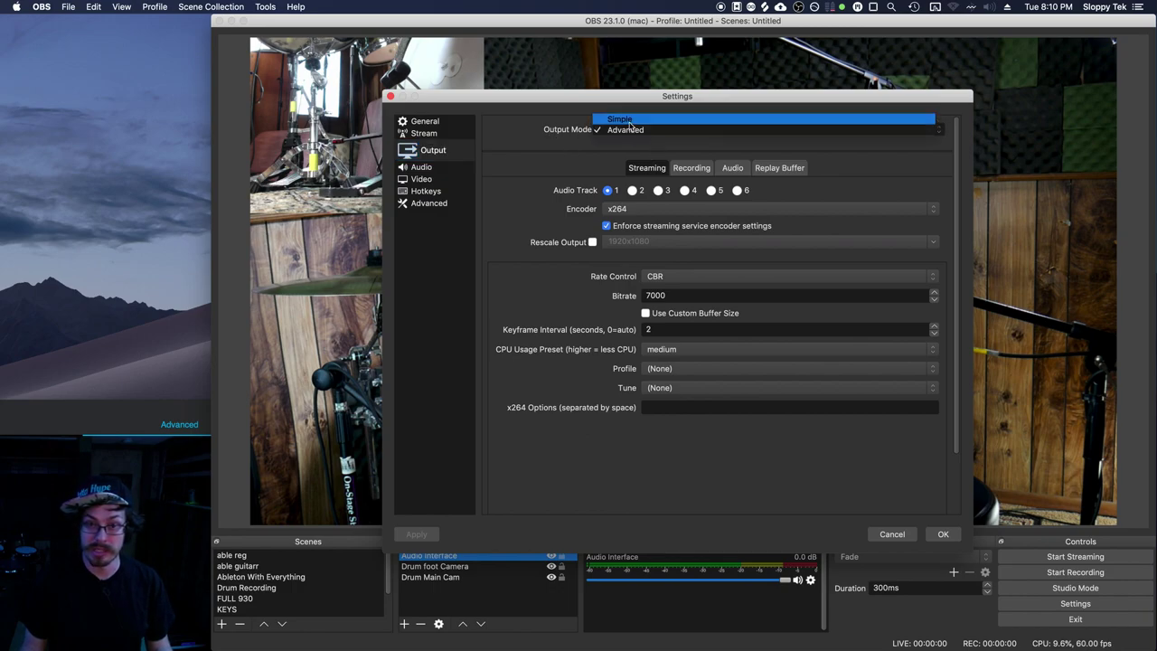
pyautogui.click(631, 129)
pyautogui.click(631, 130)
pyautogui.click(266, 7)
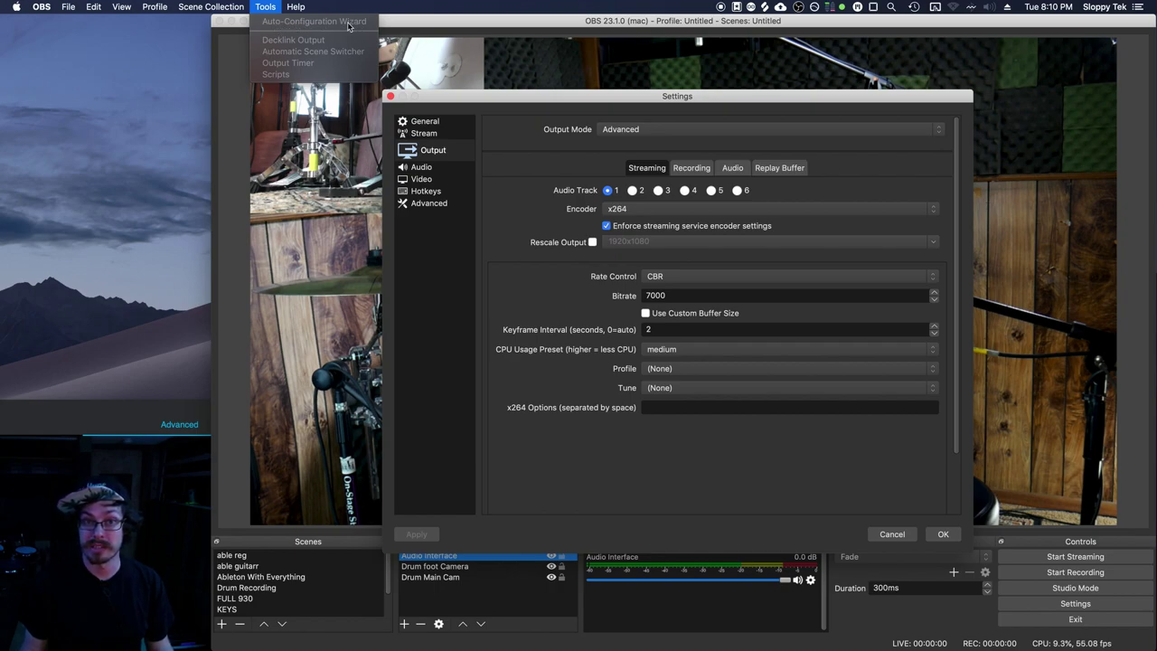
pyautogui.click(495, 171)
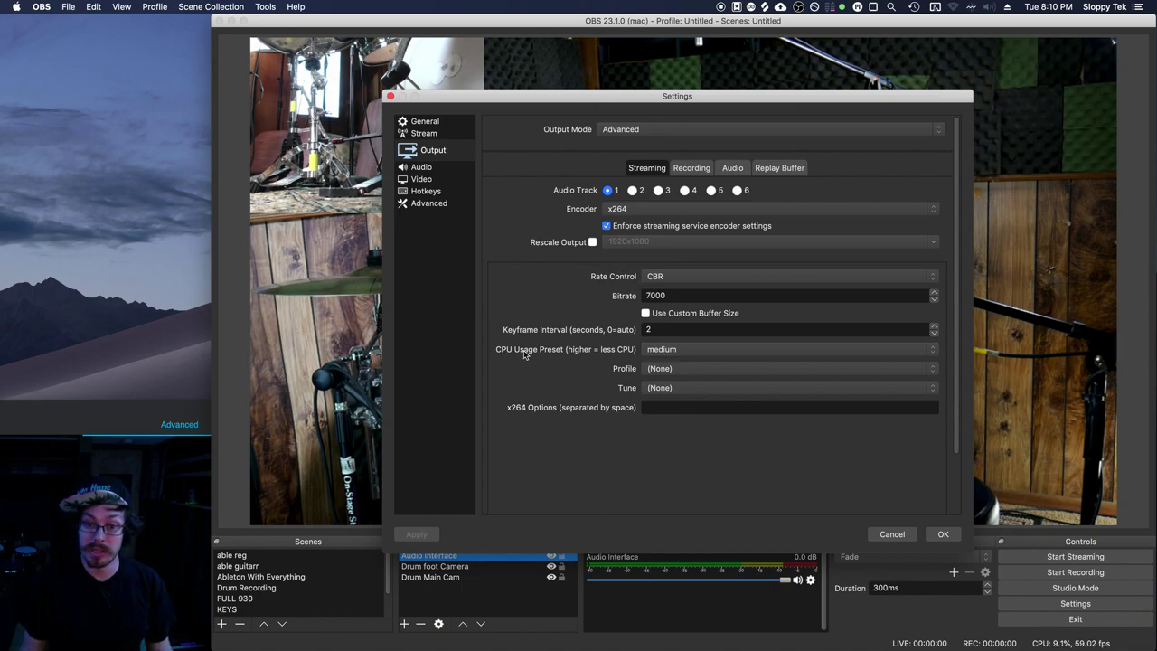
pyautogui.click(639, 130)
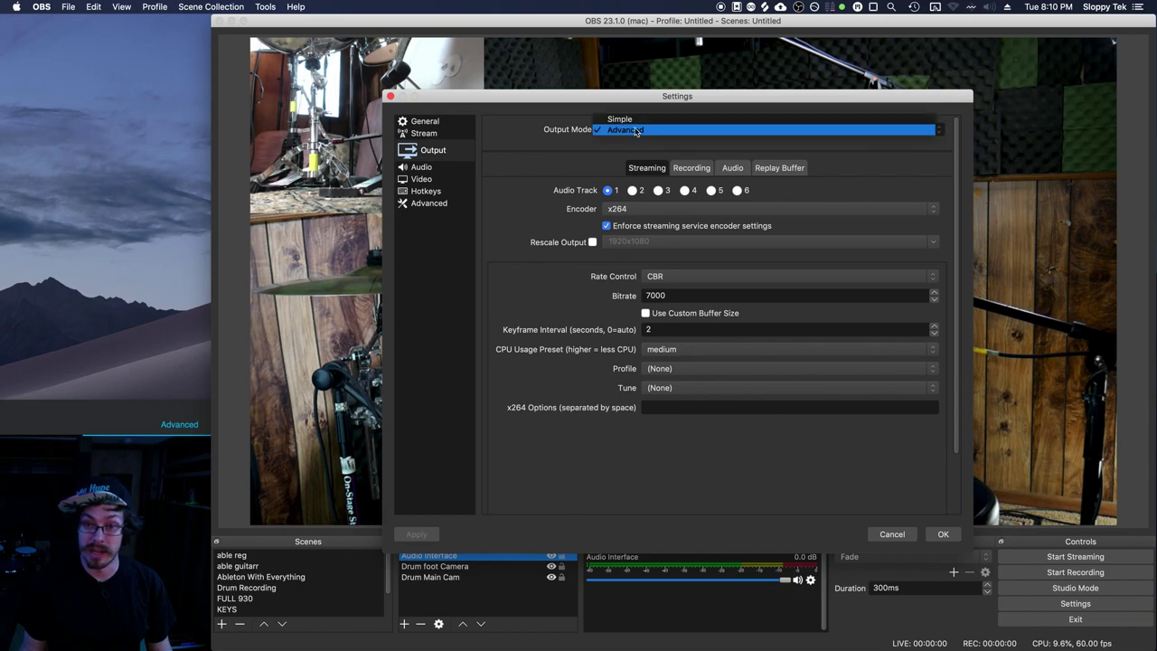
pyautogui.click(622, 118)
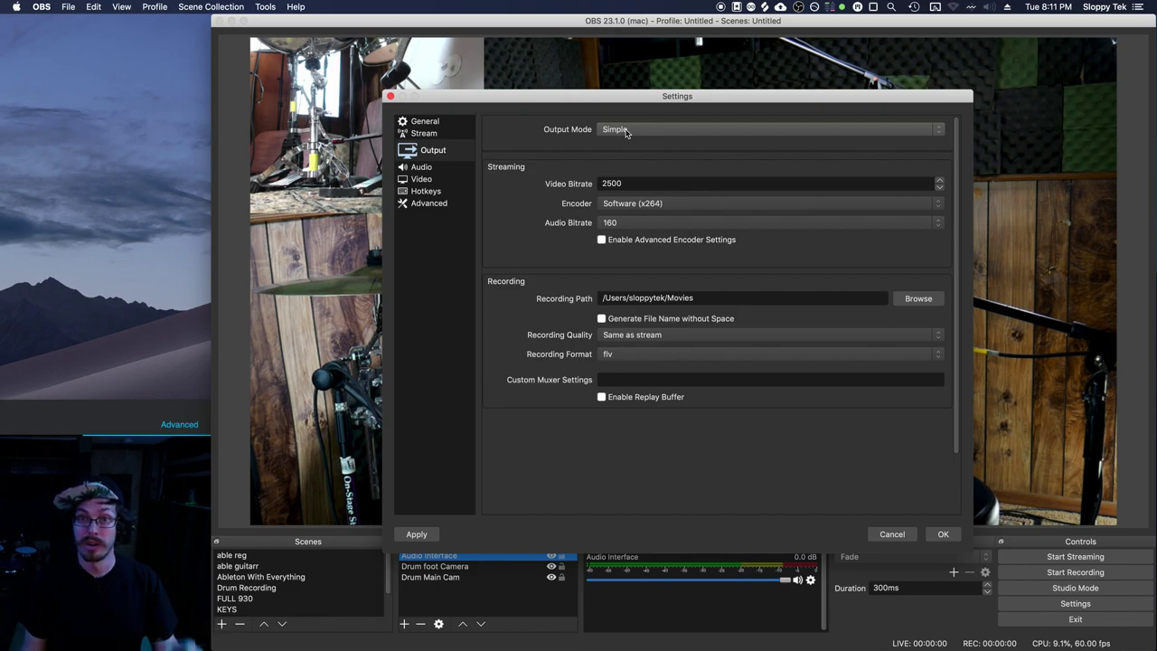
pyautogui.click(626, 132)
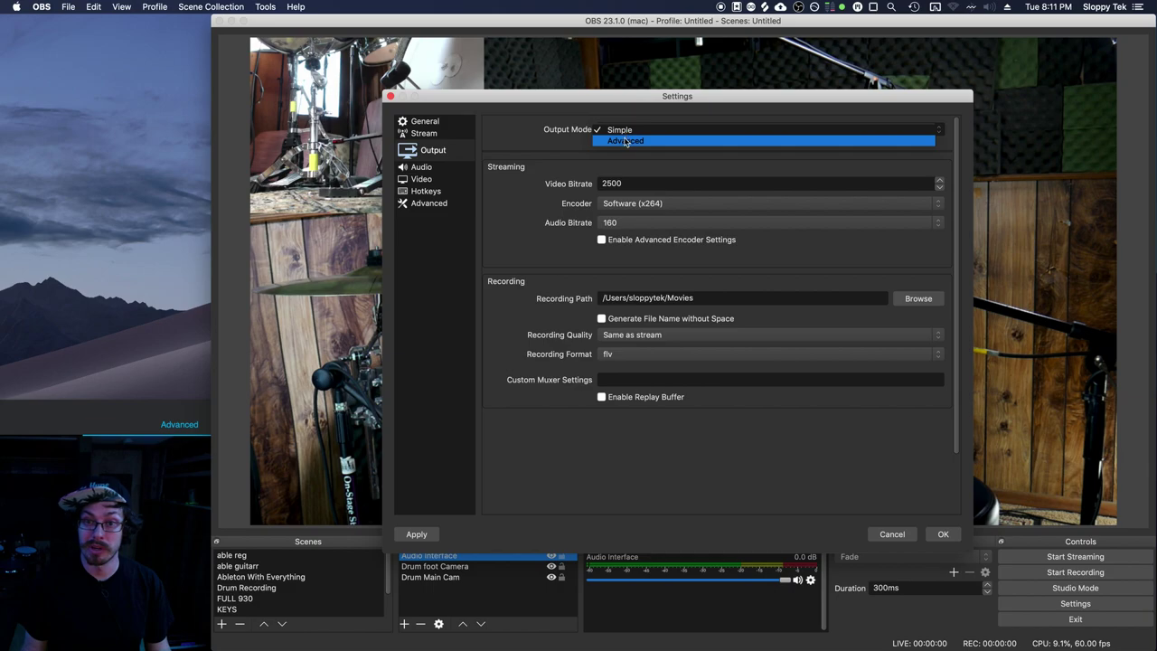
pyautogui.click(624, 141)
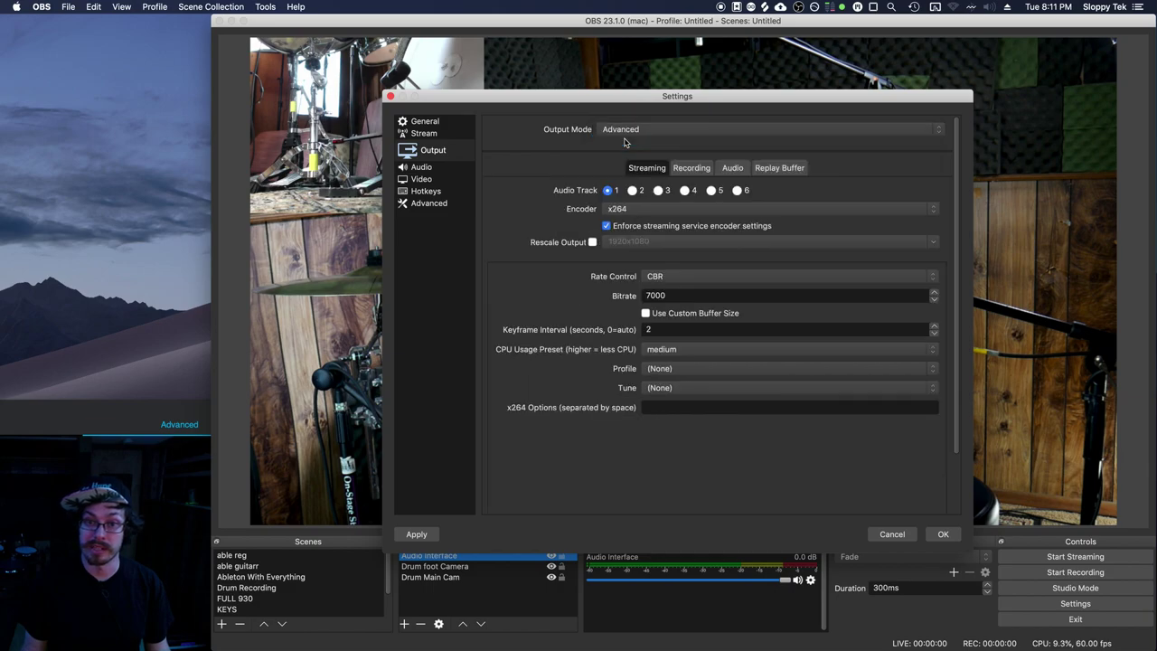
pyautogui.click(657, 329)
pyautogui.press('BackSpace')
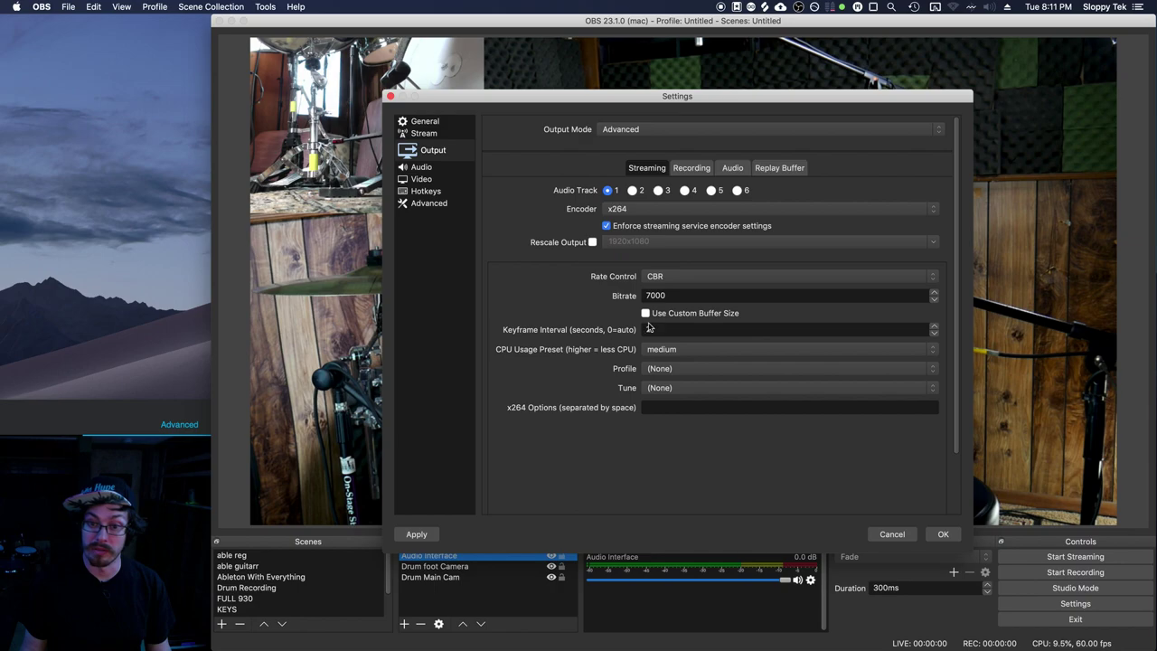
pyautogui.write('2')
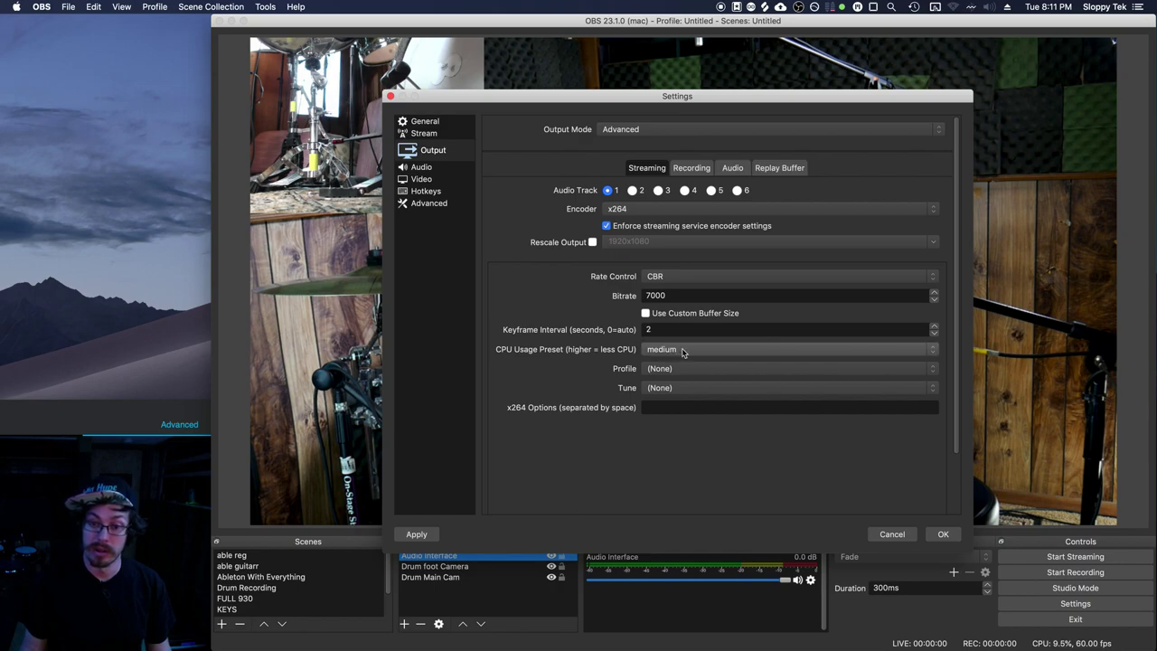
# Step: Switch the x264 CPU Usage Preset to placebo and apply the Settings
pyautogui.click(684, 352)
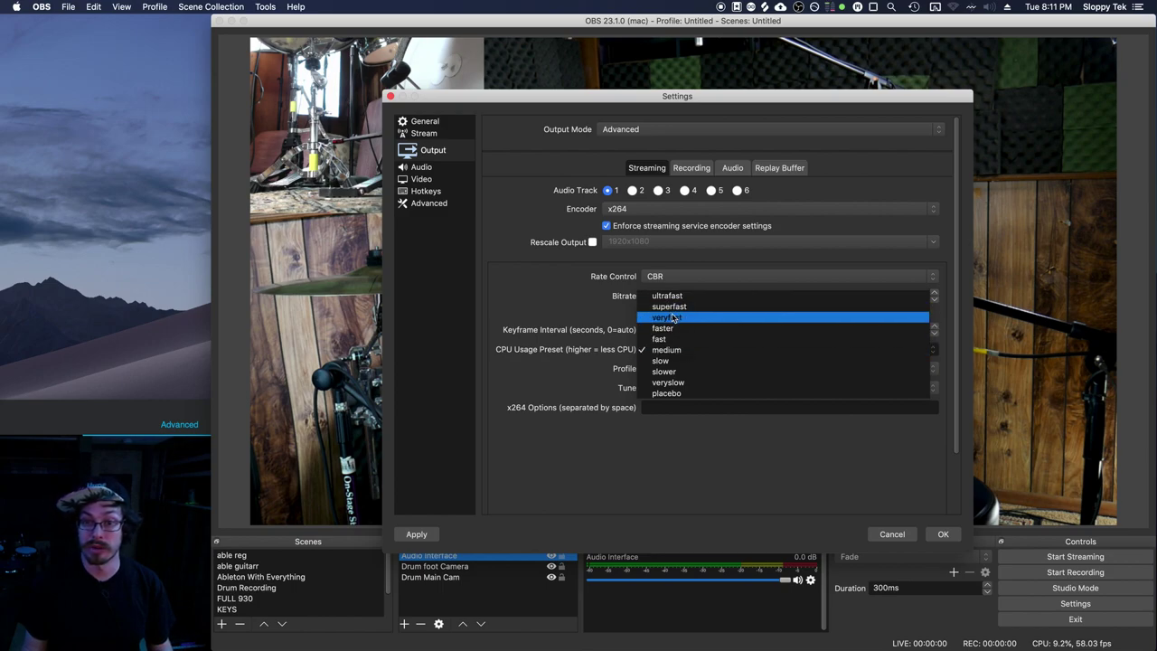
pyautogui.click(674, 395)
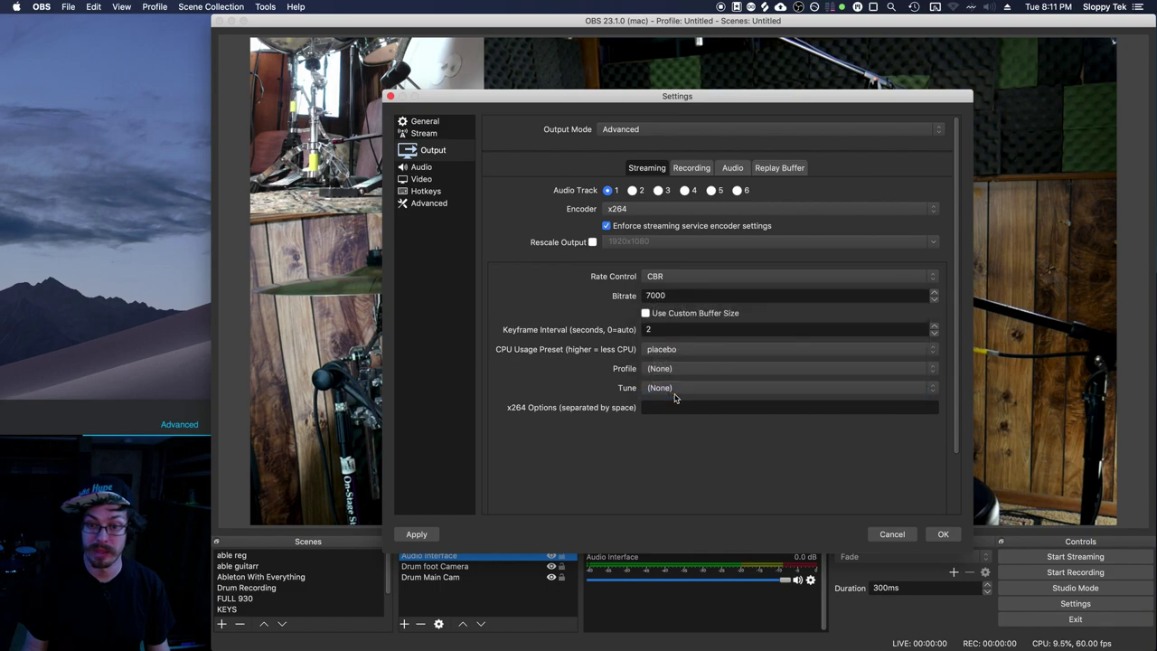
pyautogui.click(940, 534)
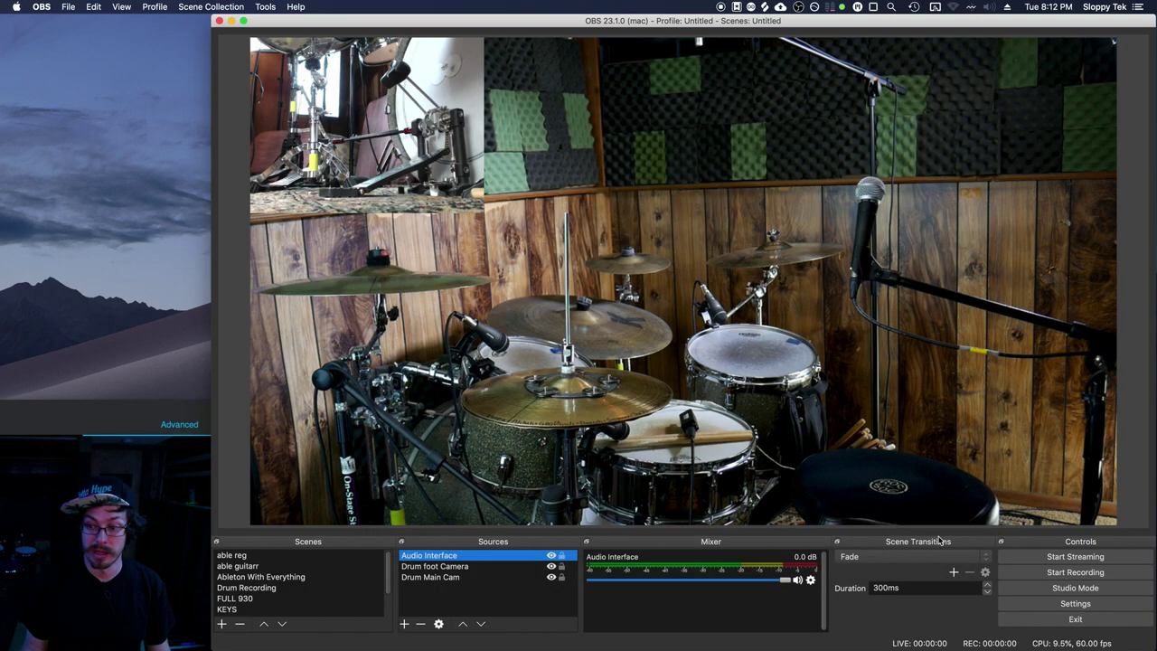
# Step: Make a brief test recording, then return the x264 CPU Usage Preset to medium
pyautogui.click(1036, 570)
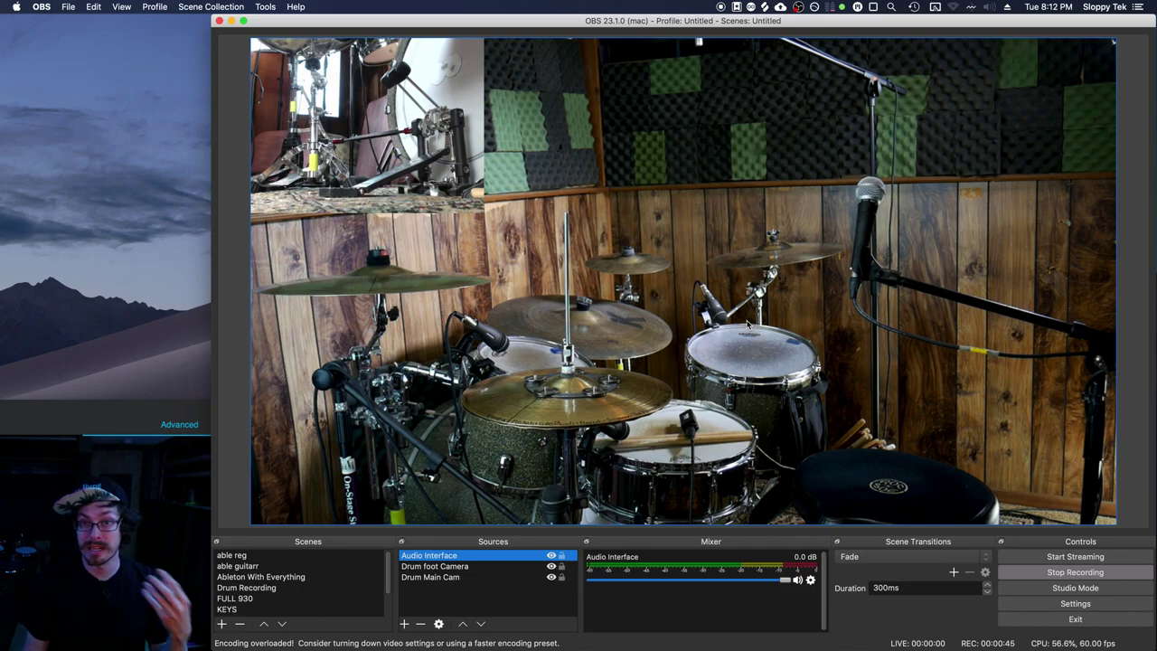
pyautogui.click(1073, 579)
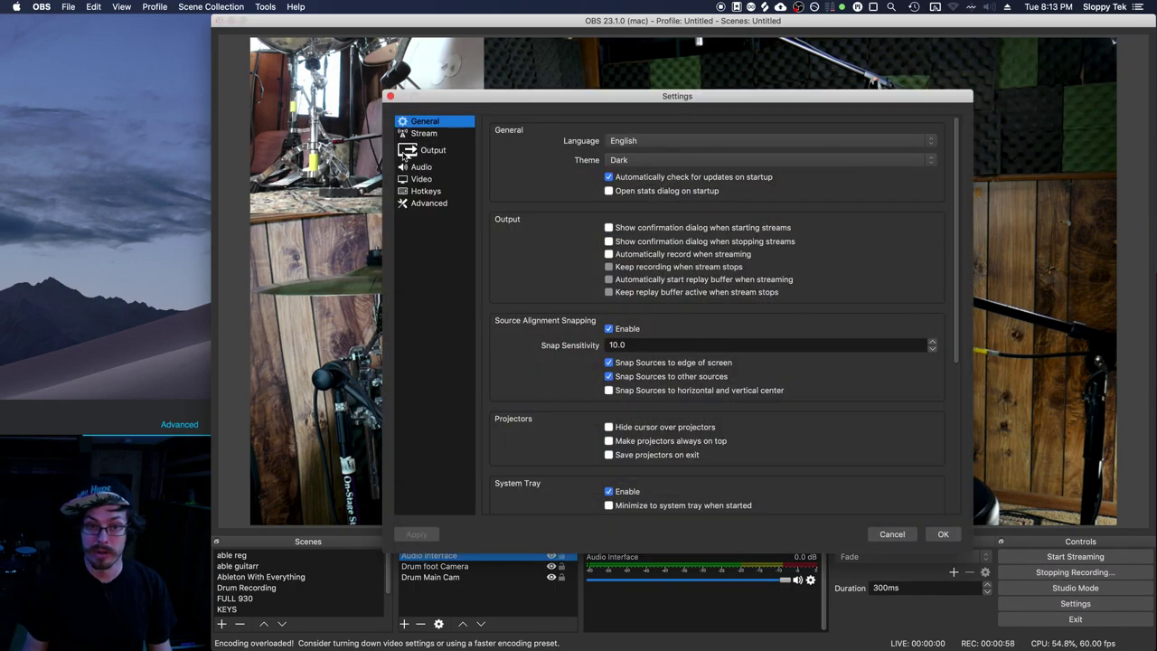
pyautogui.click(404, 152)
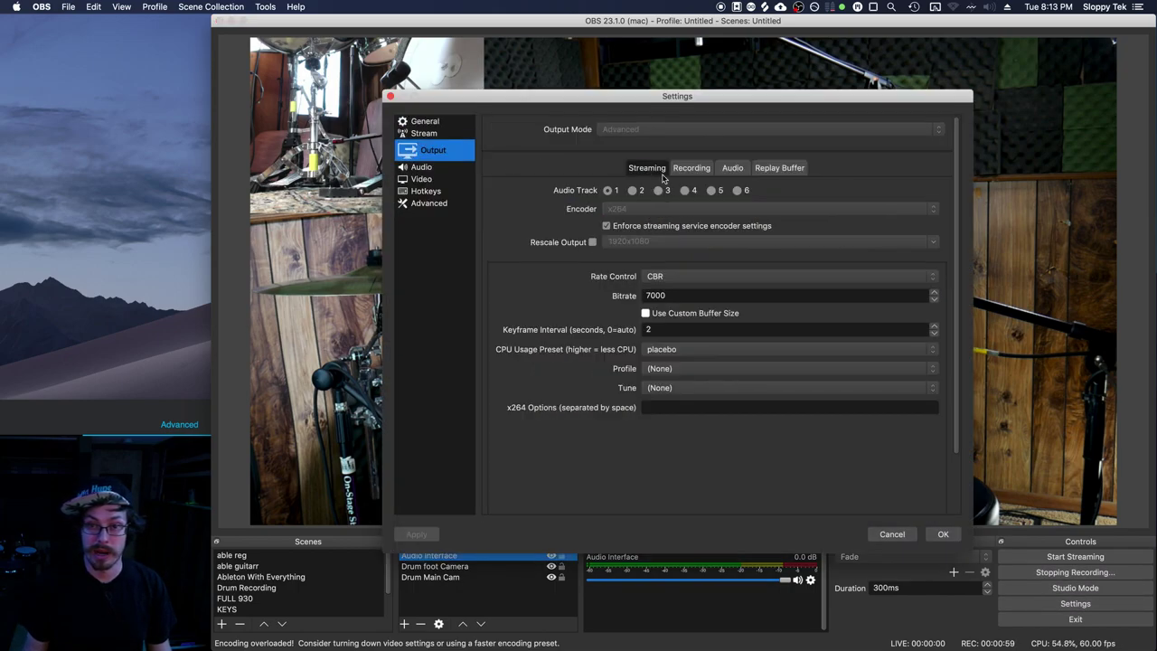
pyautogui.click(673, 349)
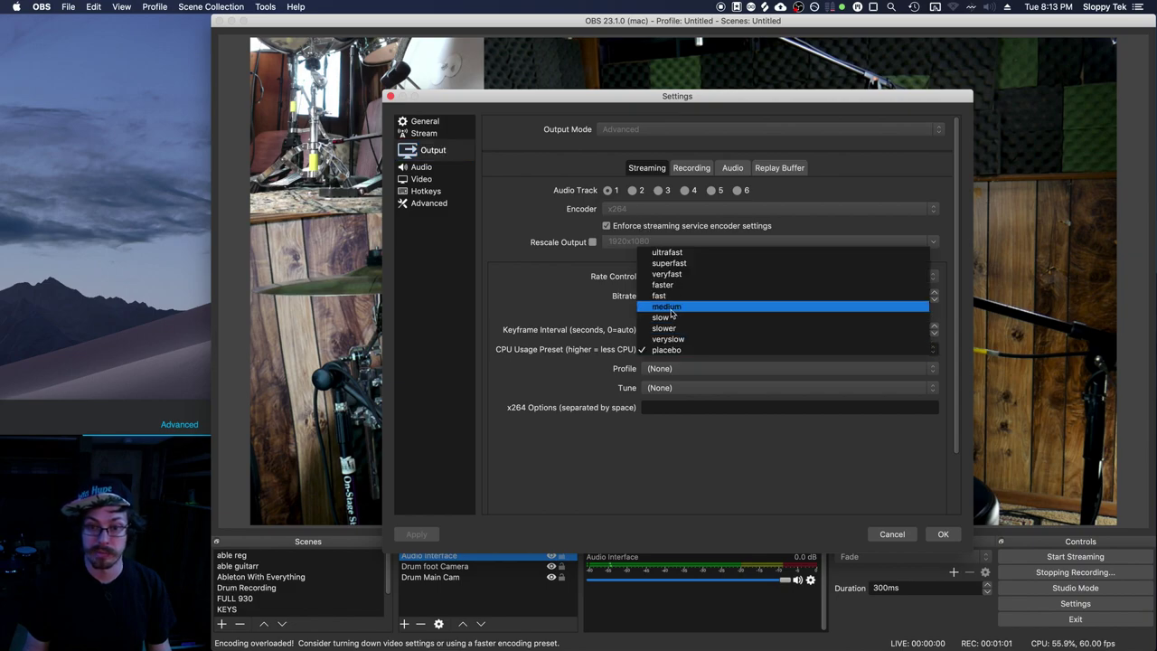
pyautogui.click(673, 312)
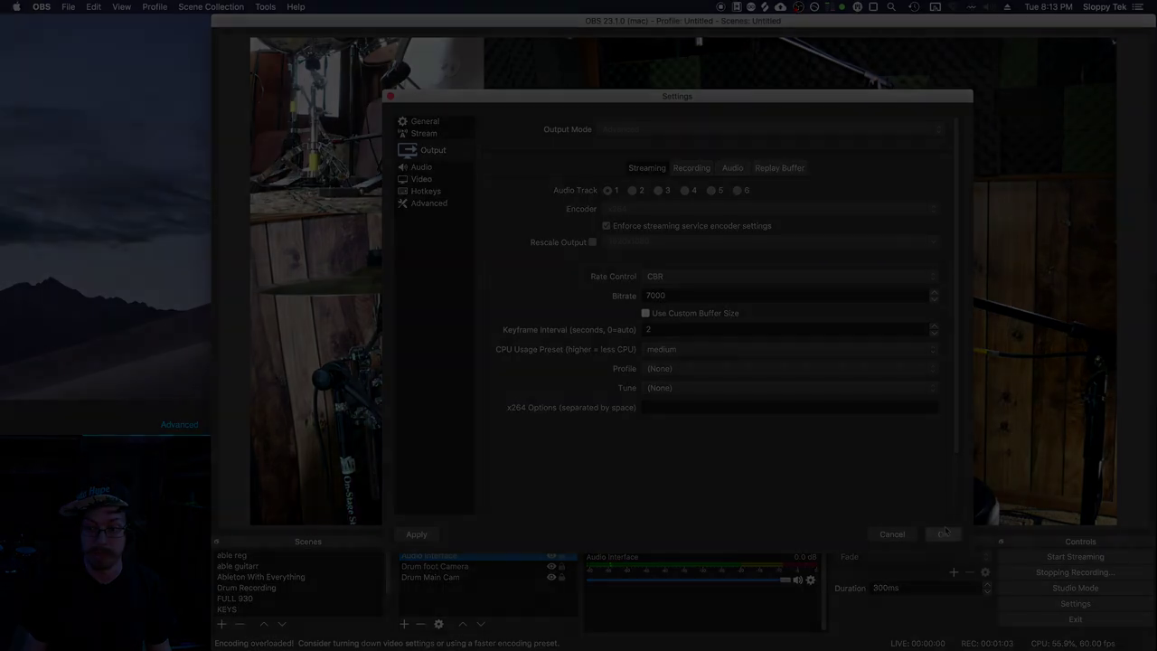